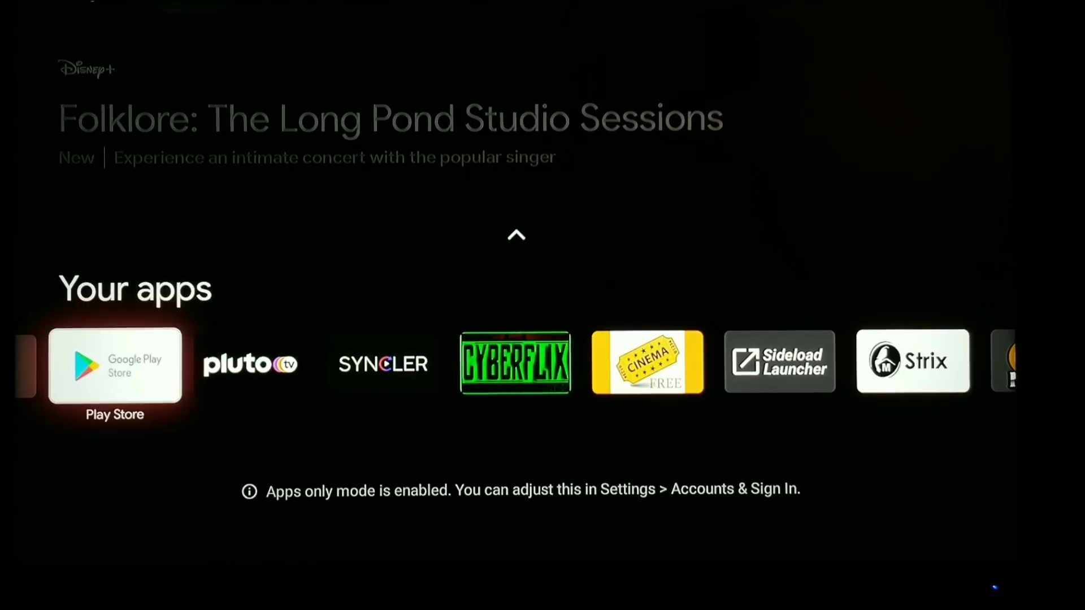
Launch the Play Store tile from the Your apps row on the Google TV home screen
key("Return")
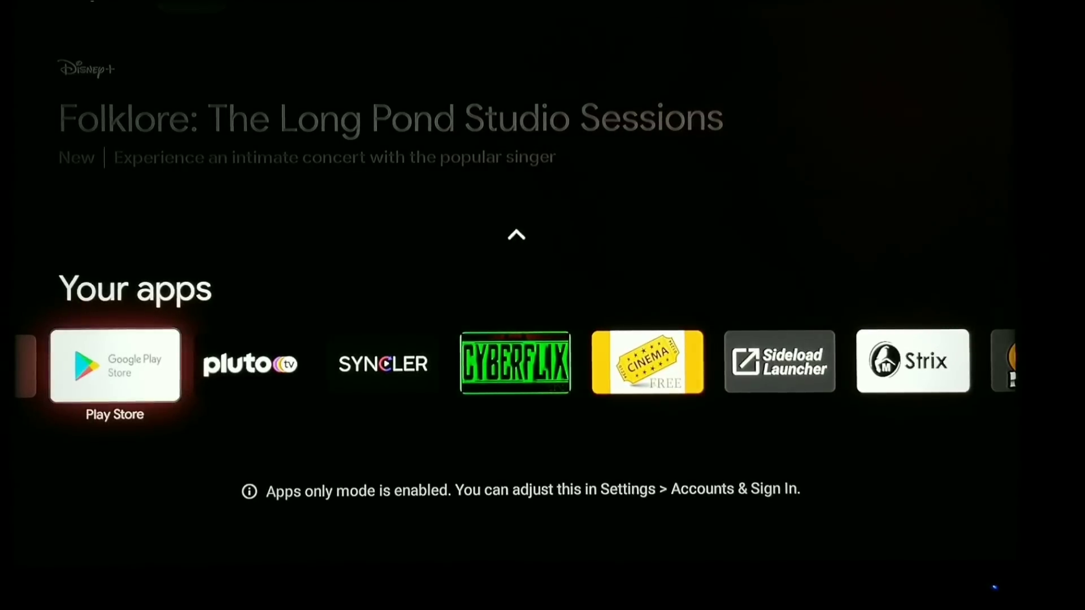
key("Return")
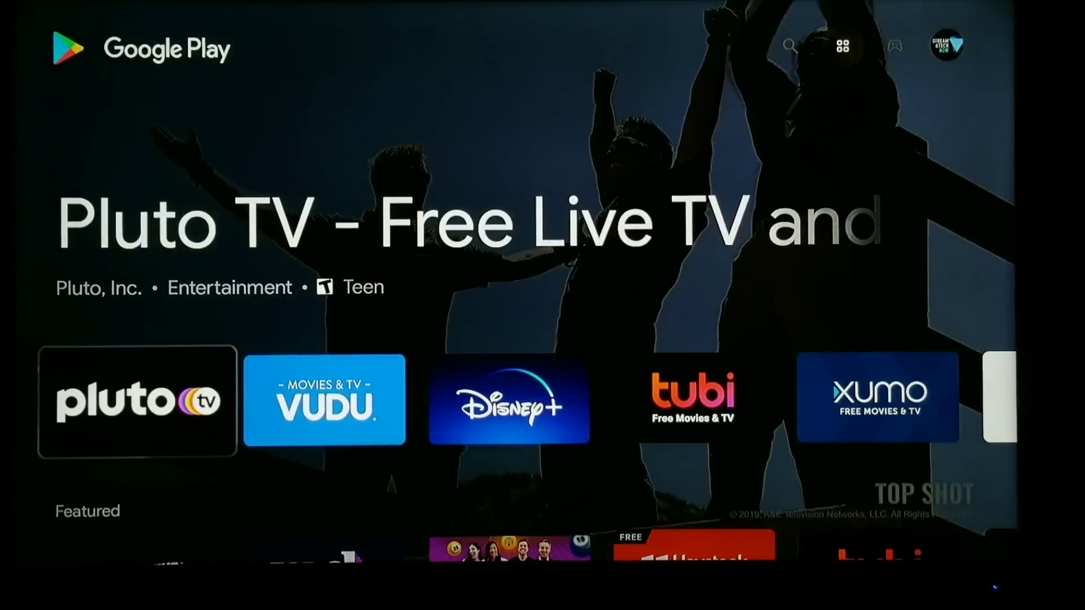
Voice-search Google Play for 'App Info Manager' and open its store details page
key("Up")
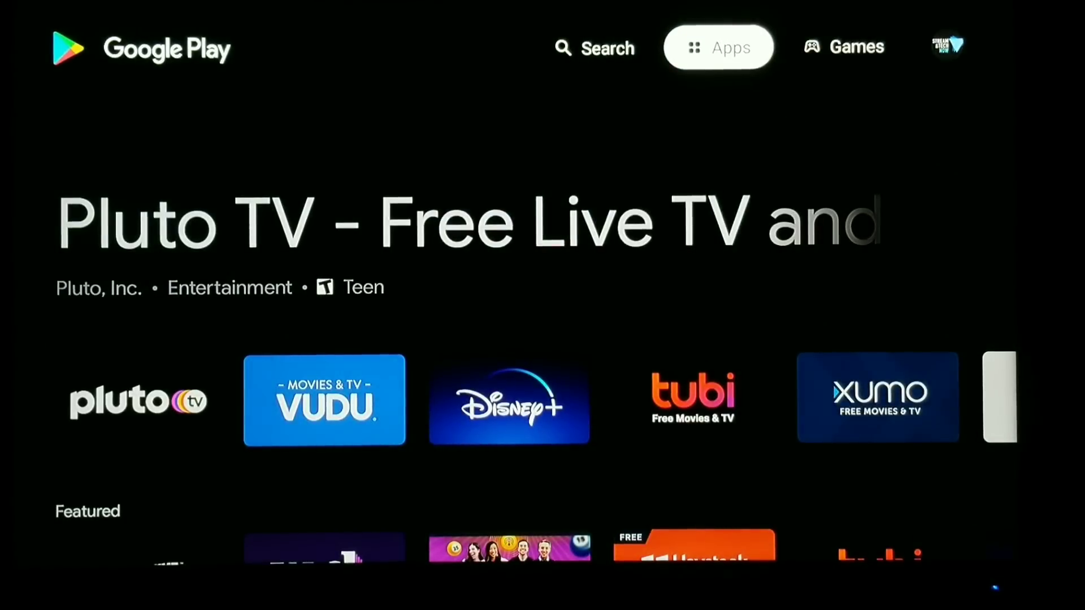
key("Left")
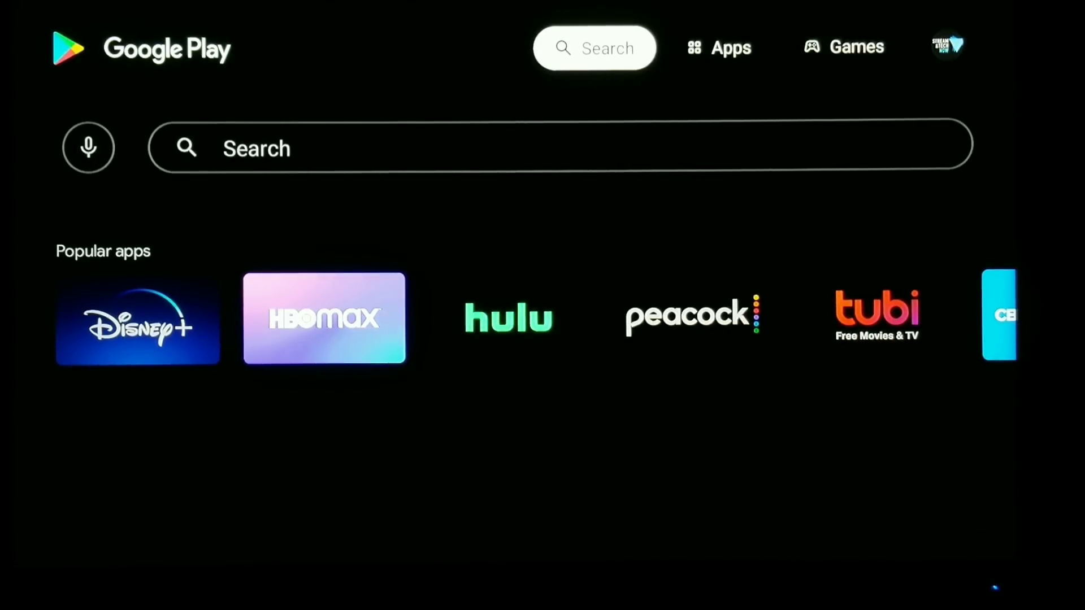
key("Down")
key("Up")
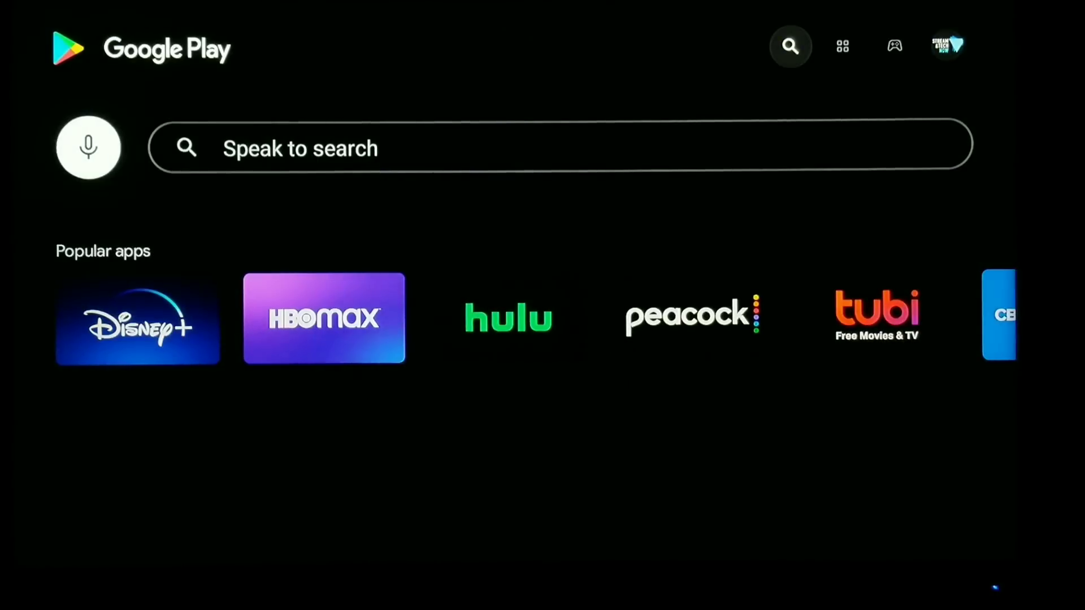
key("Return")
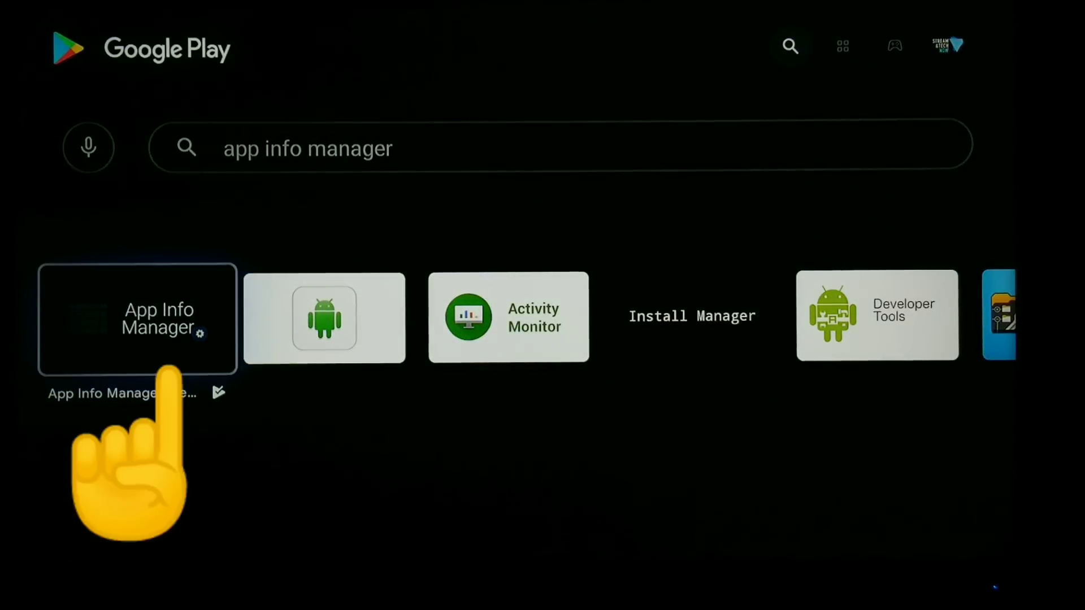
key("Return")
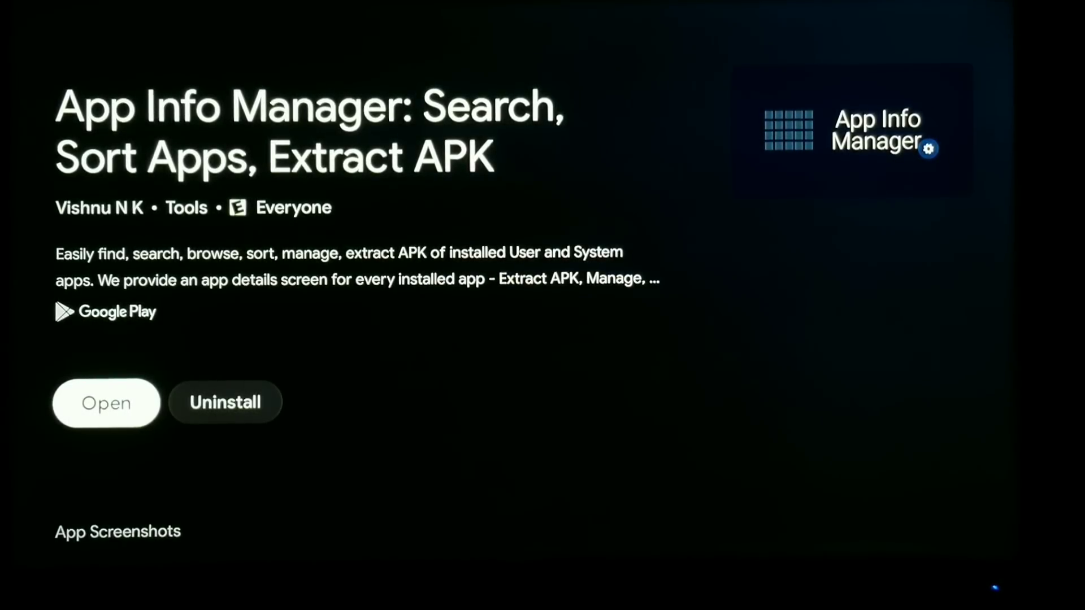
Launch App Info Manager, expand the Sort by row and move toward the size sort
key("Return")
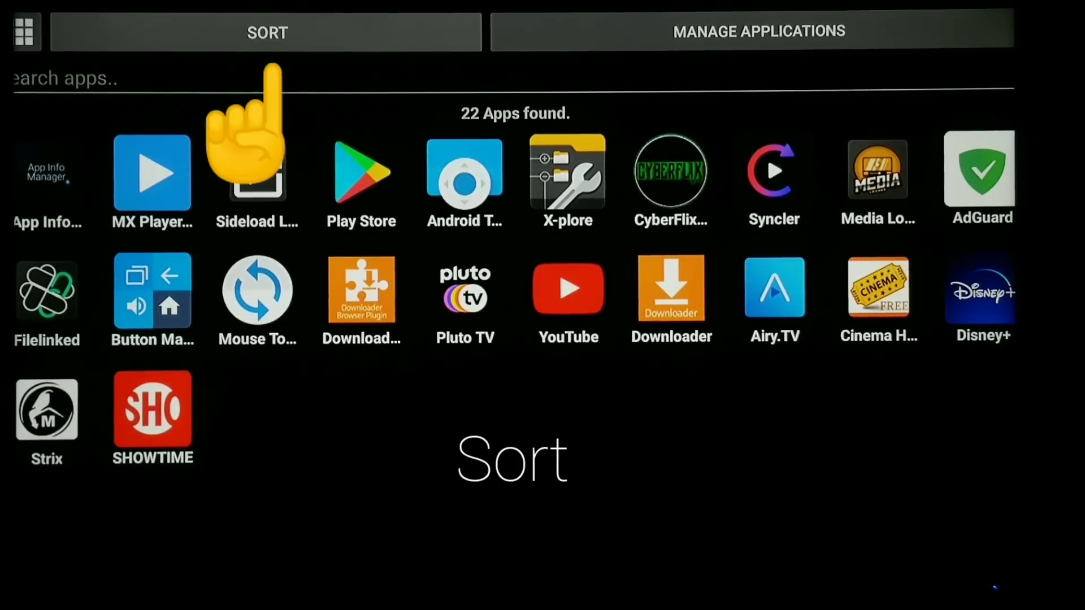
key("Return")
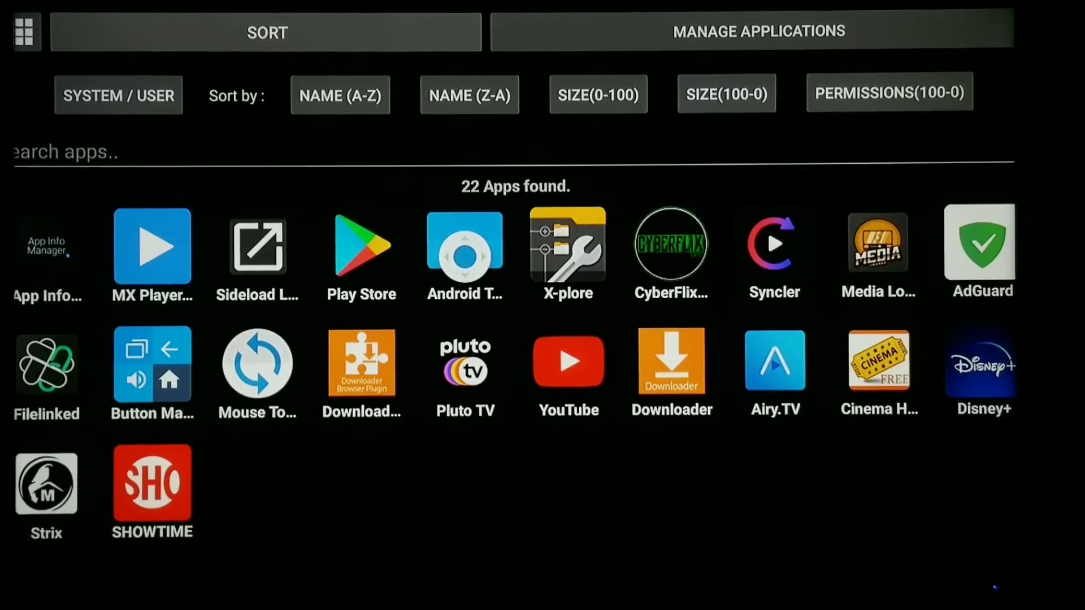
key("Down")
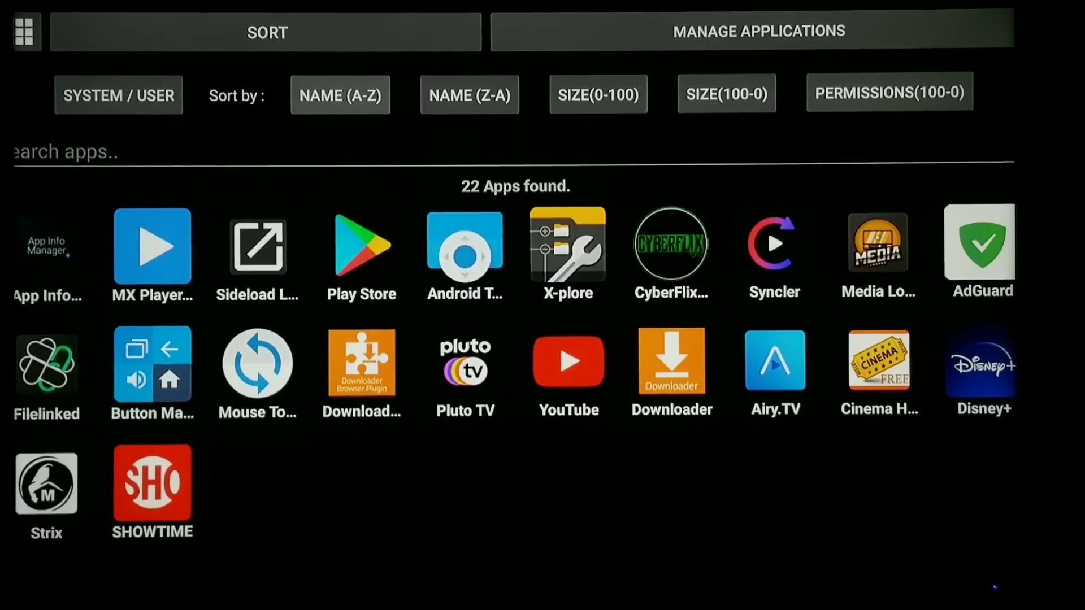
key("Right")
key("Right")
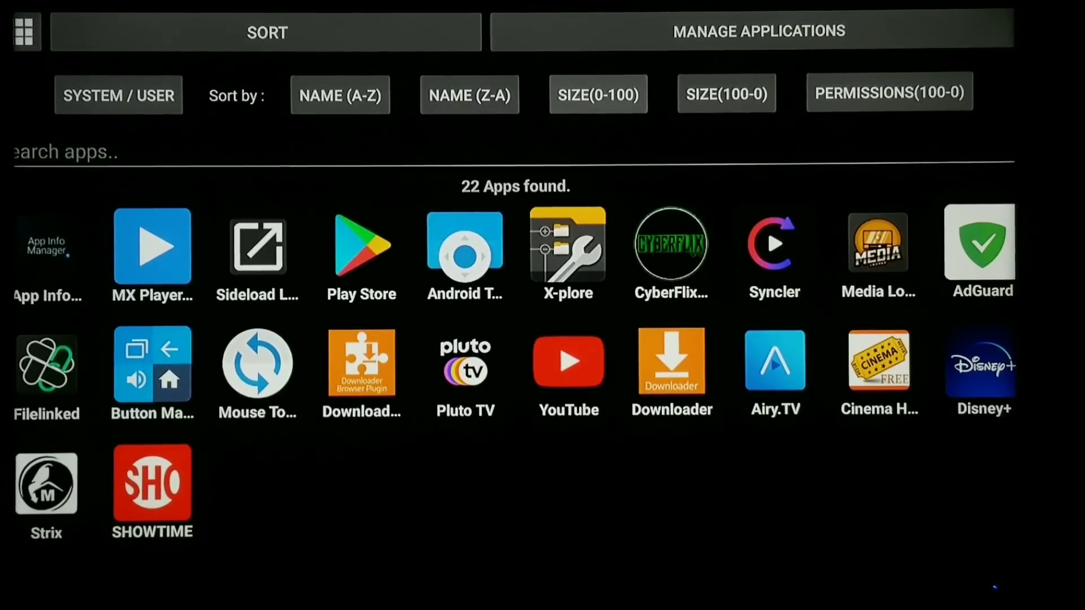
key("Right")
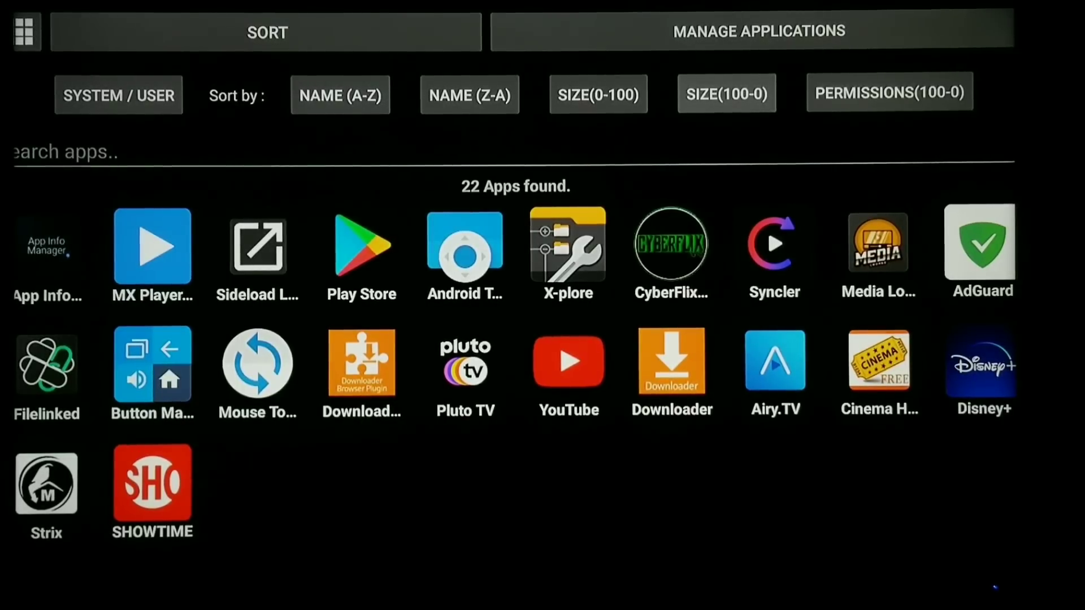
Apply the SIZE(100-0) sort and move to Syncler, the largest app
key("Up")
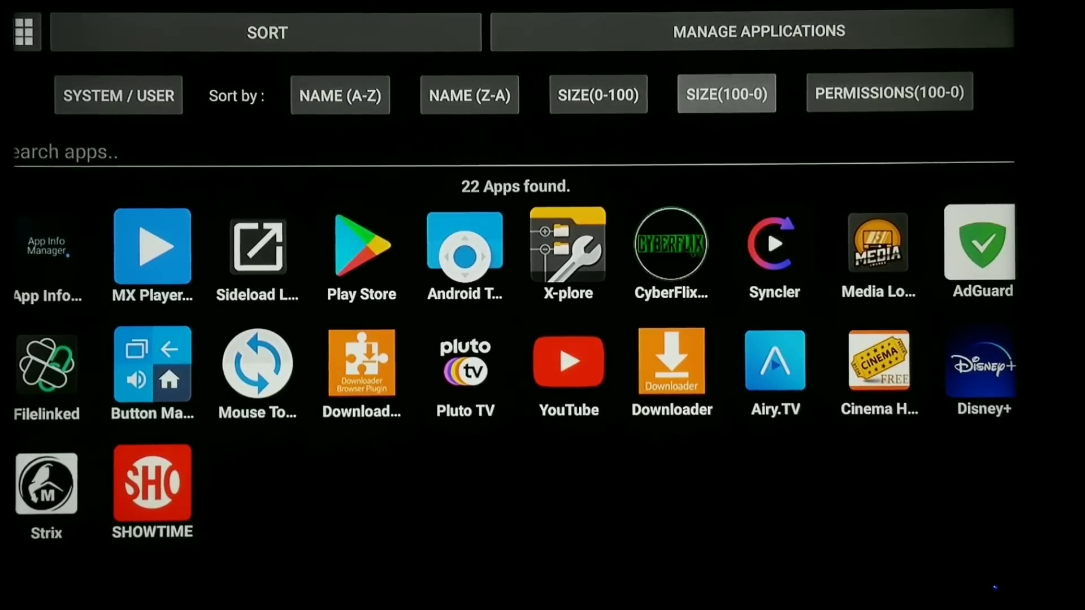
key("Return")
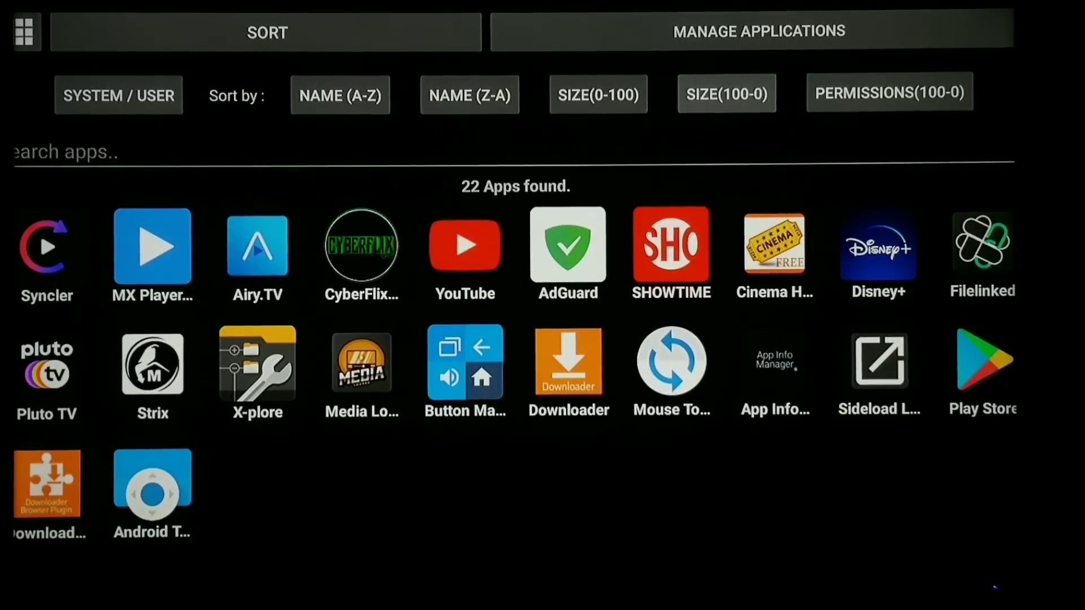
key("Down")
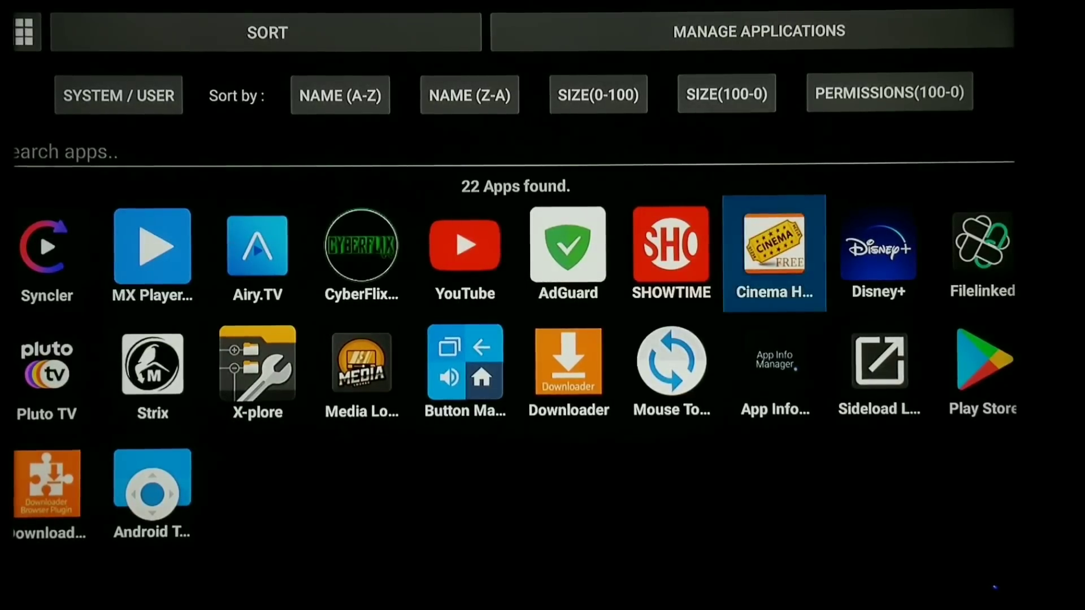
key("Left")
key("Left")
key("Left")
key("Left")
key("Left")
key("Left")
key("Left")
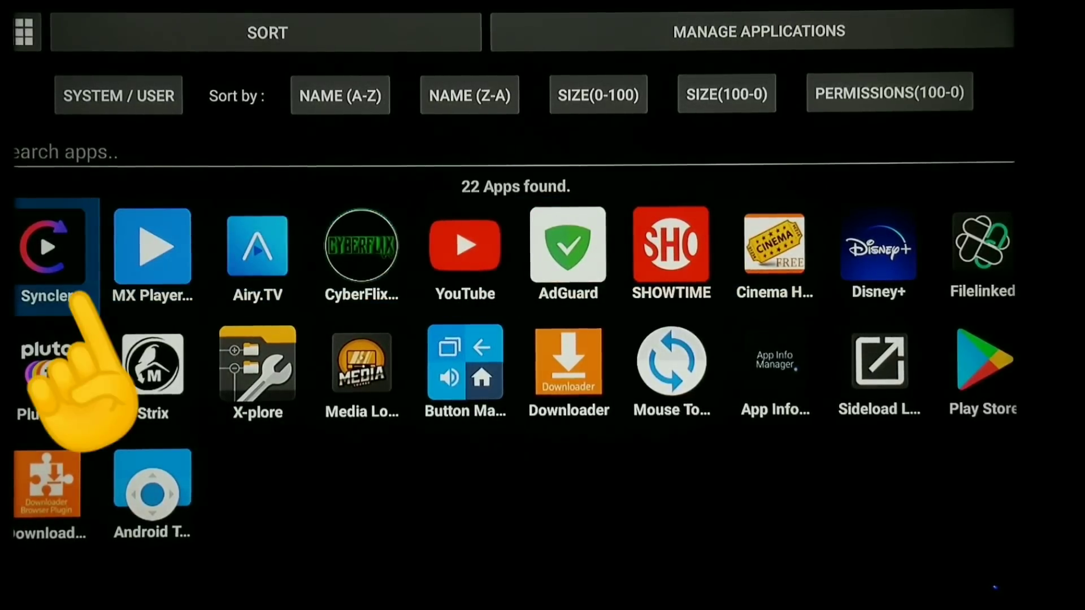
Browse the sorted grid down to Android TV, then back to Syncler
key("Down")
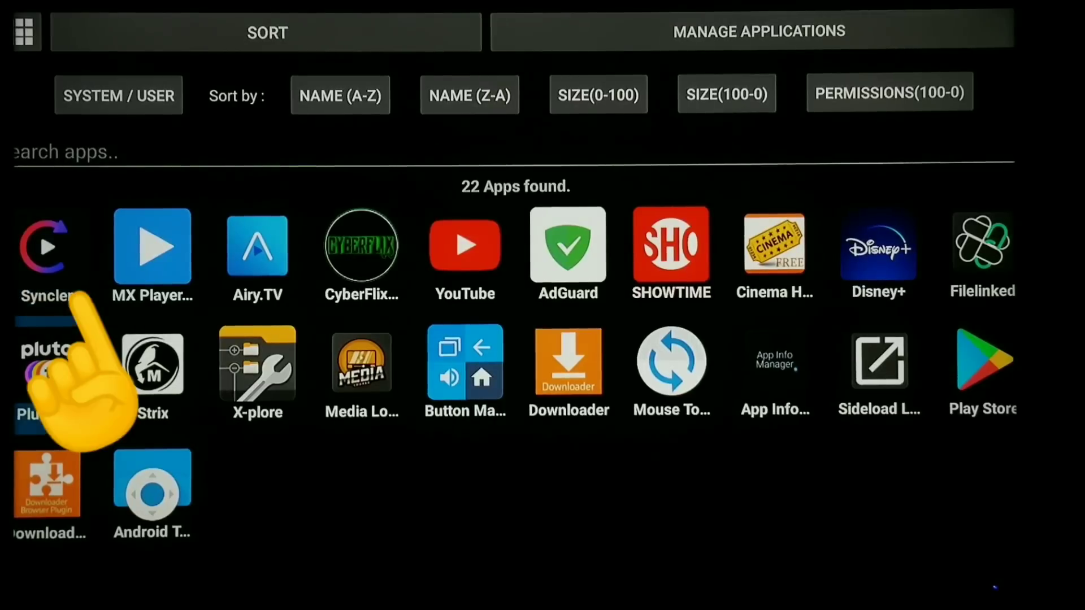
key("Down")
key("Right")
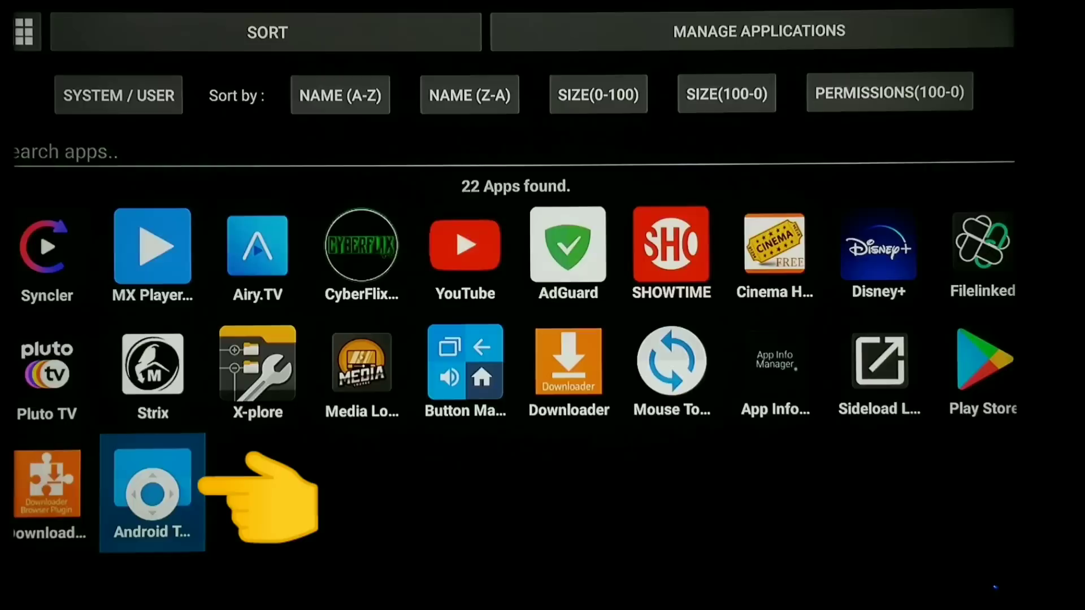
key("Up")
key("Up")
key("Left")
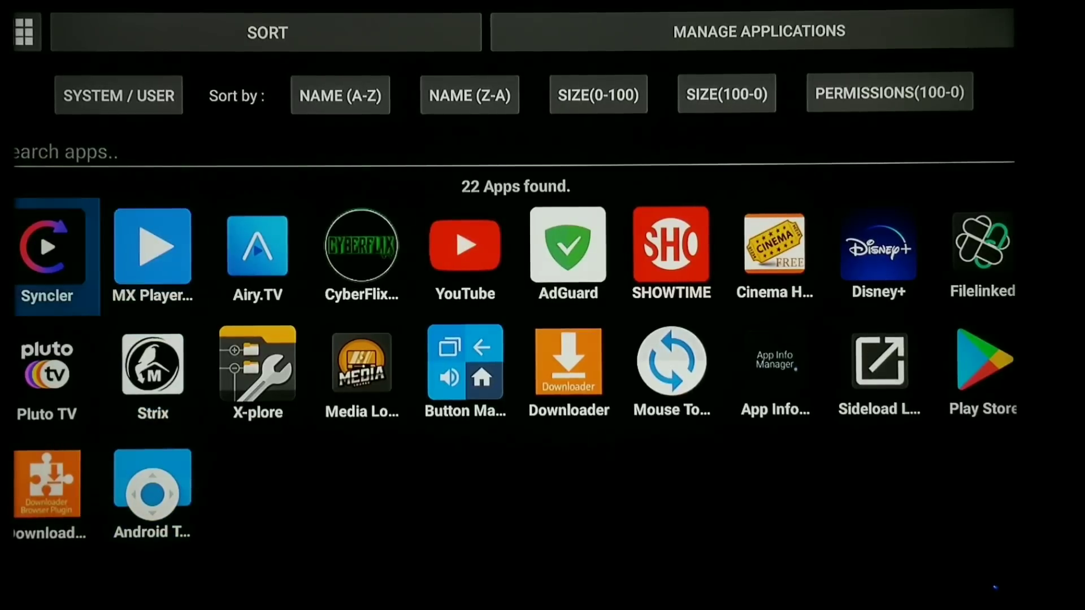
key("Up")
key("Up")
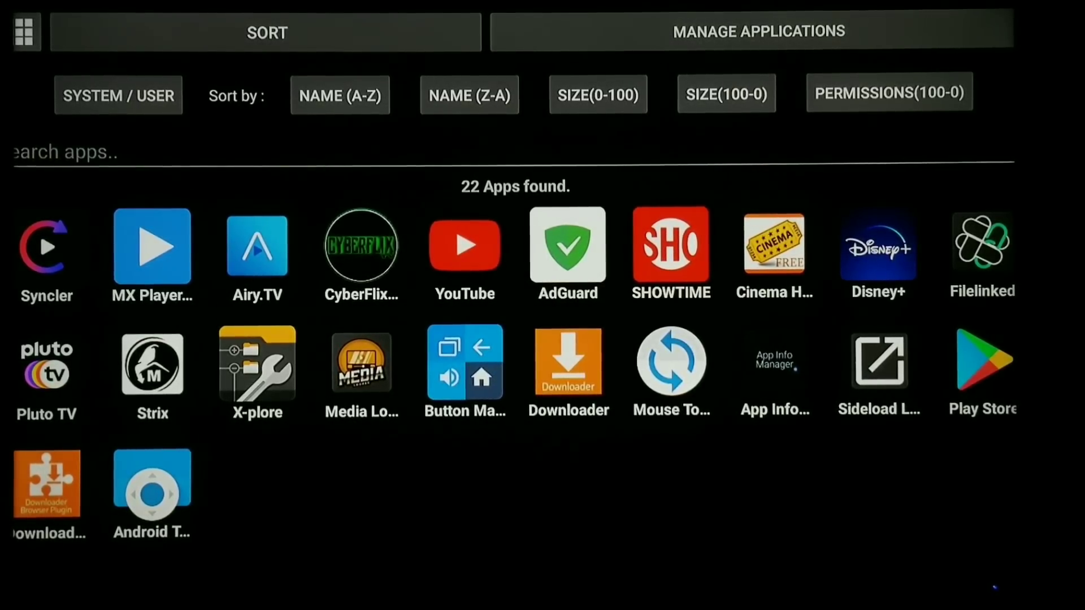
Switch to list view and check the sizes of Syncler (68.5 MB), MX Player Pro and Airy.TV
key("Return")
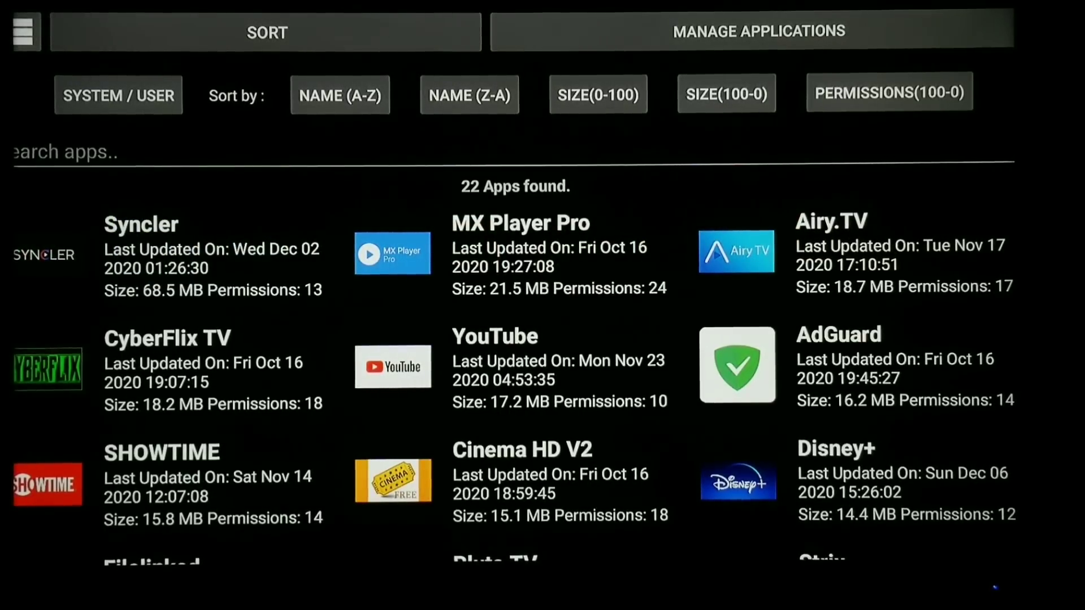
key("Down")
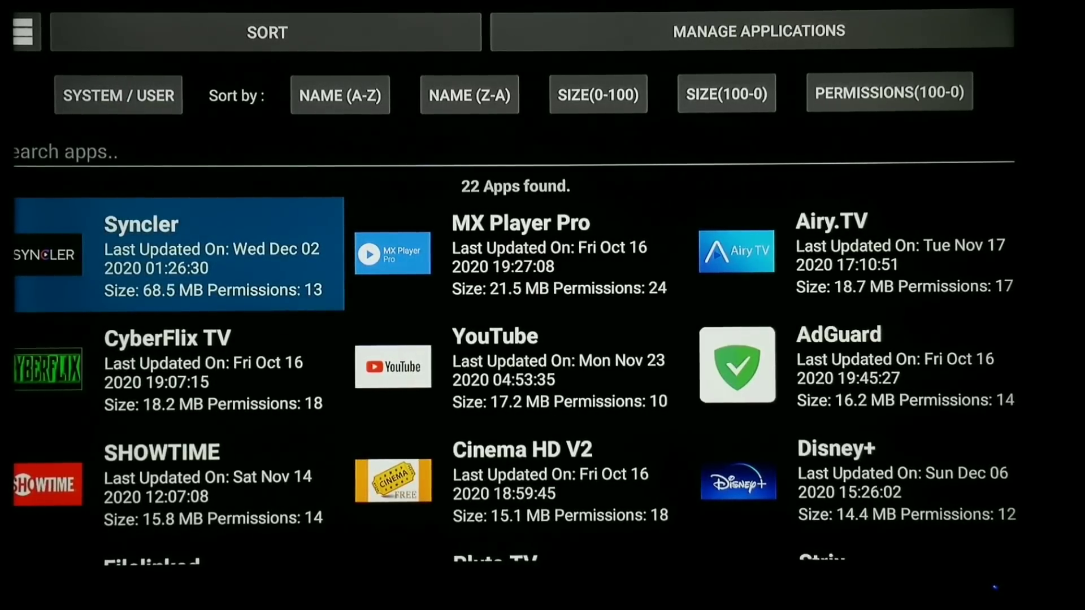
key("Right")
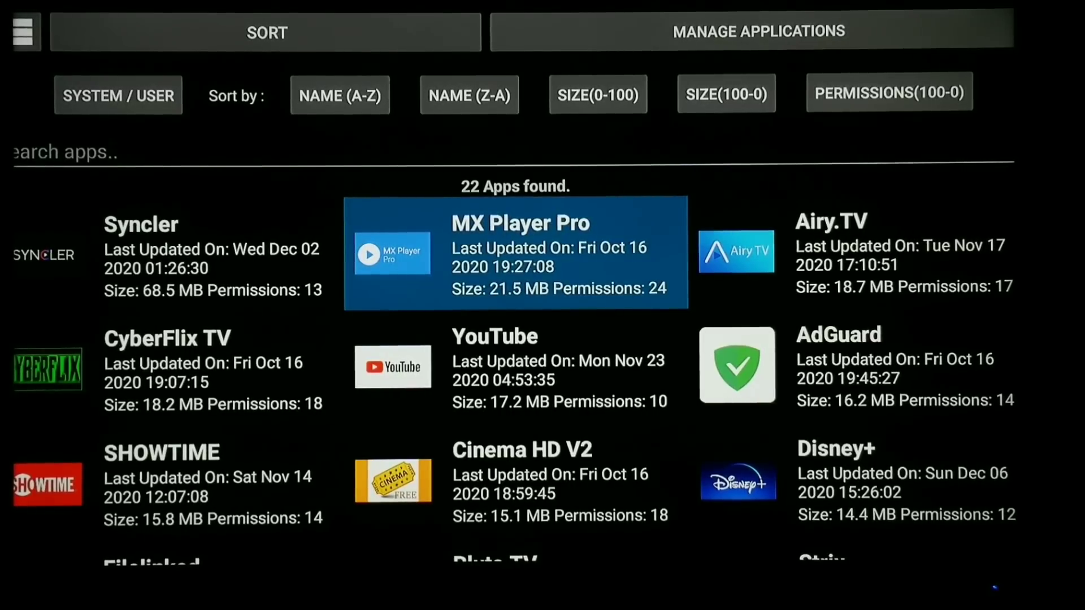
key("Right")
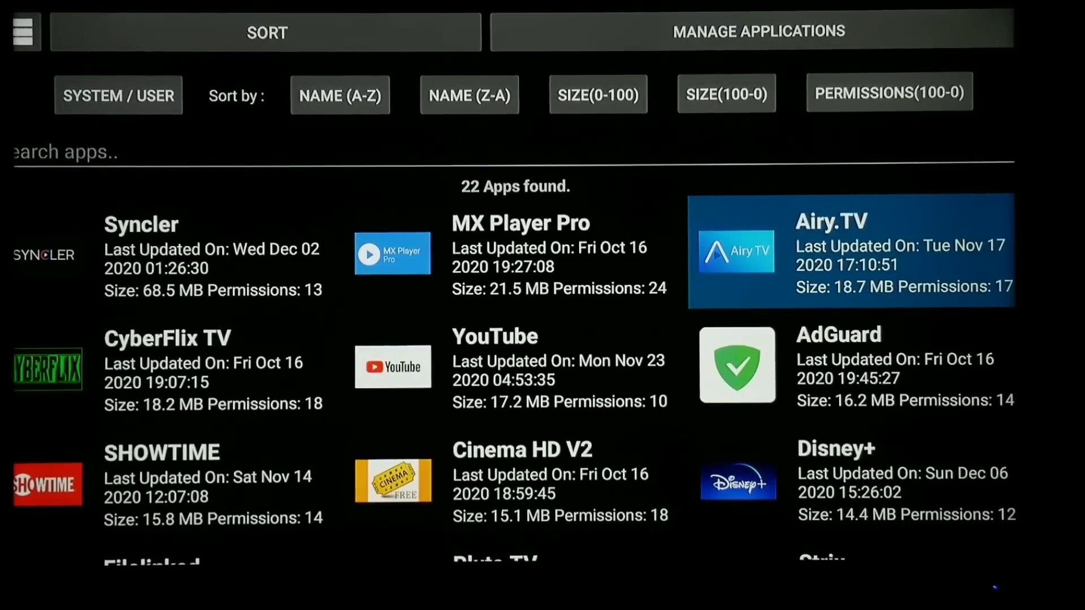
Compare the sizes of SHOWTIME, Cinema HD V2, YouTube and AdGuard, then return to Airy.TV
key("Down")
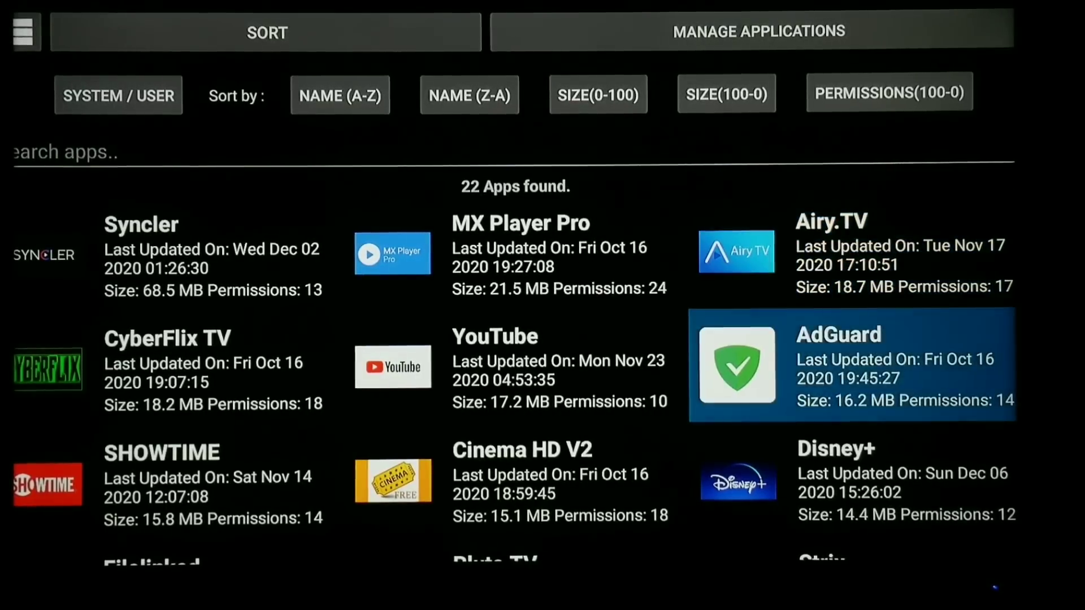
key("Left")
key("Left")
key("Down")
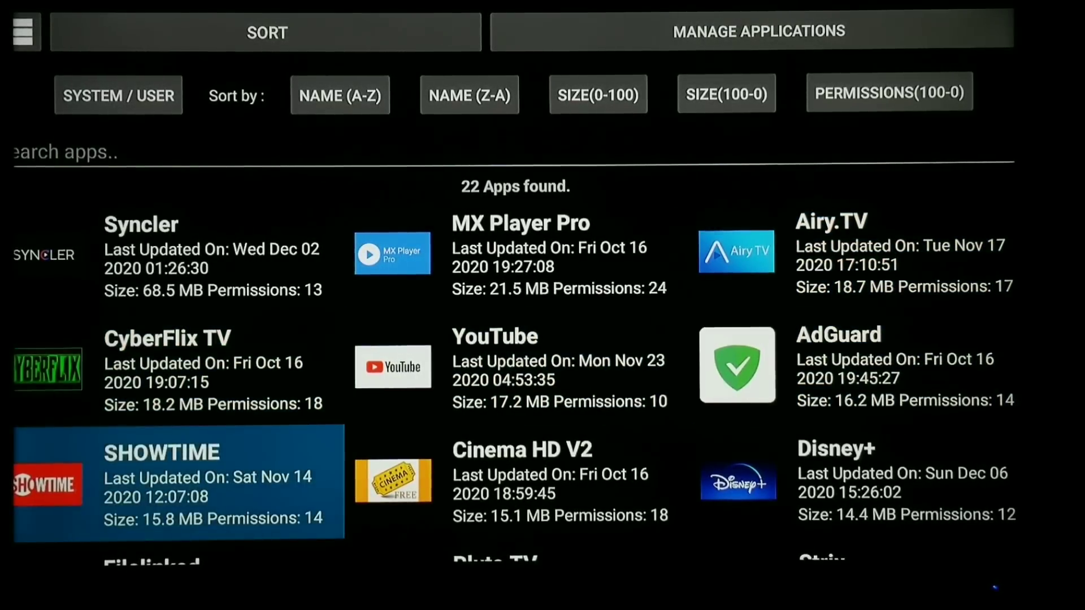
key("Right")
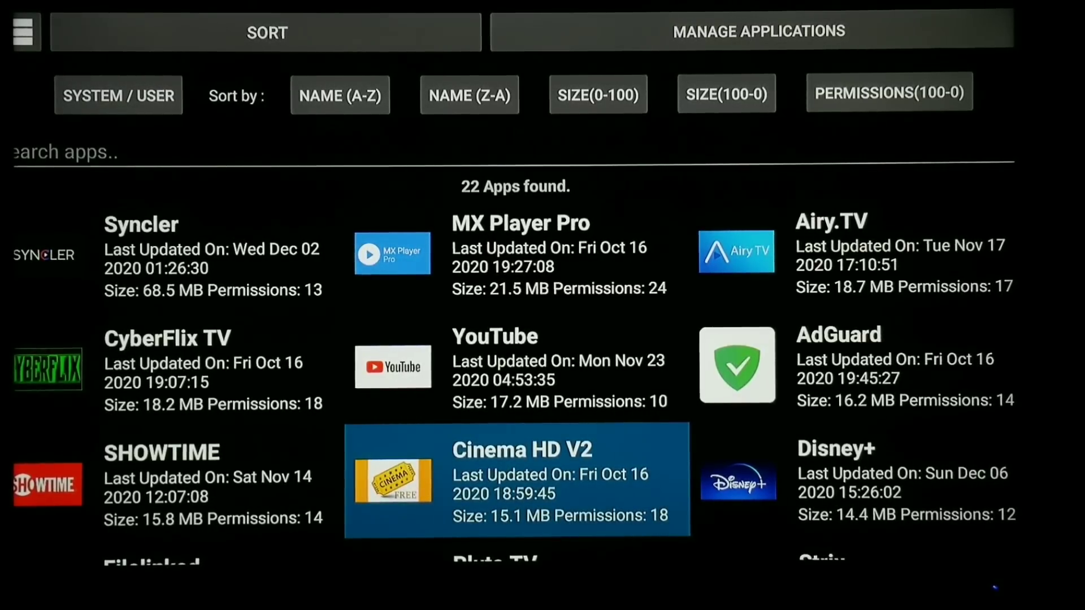
key("Up")
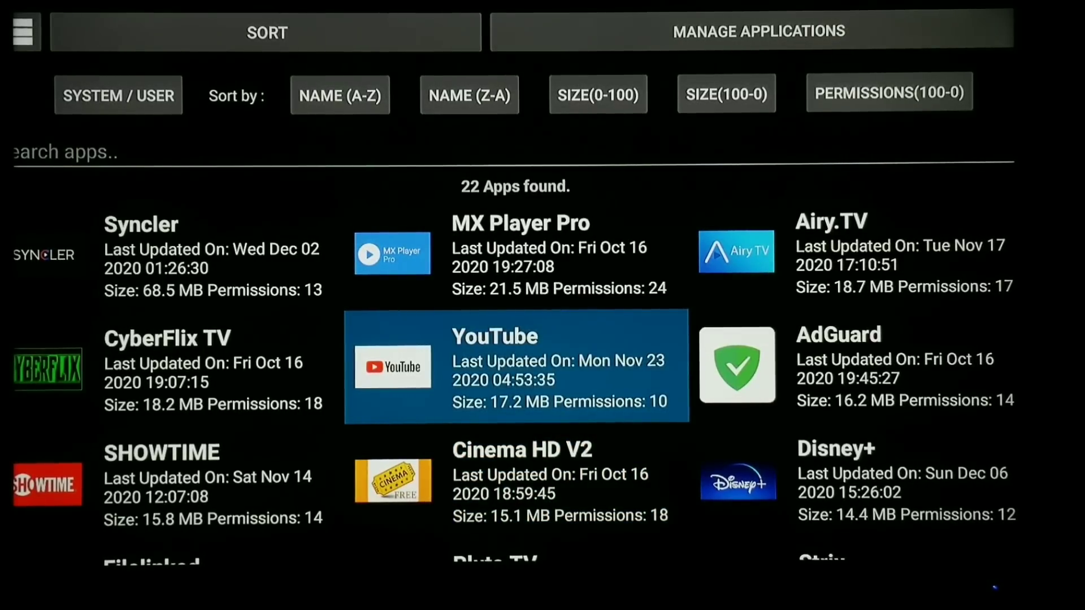
key("Right")
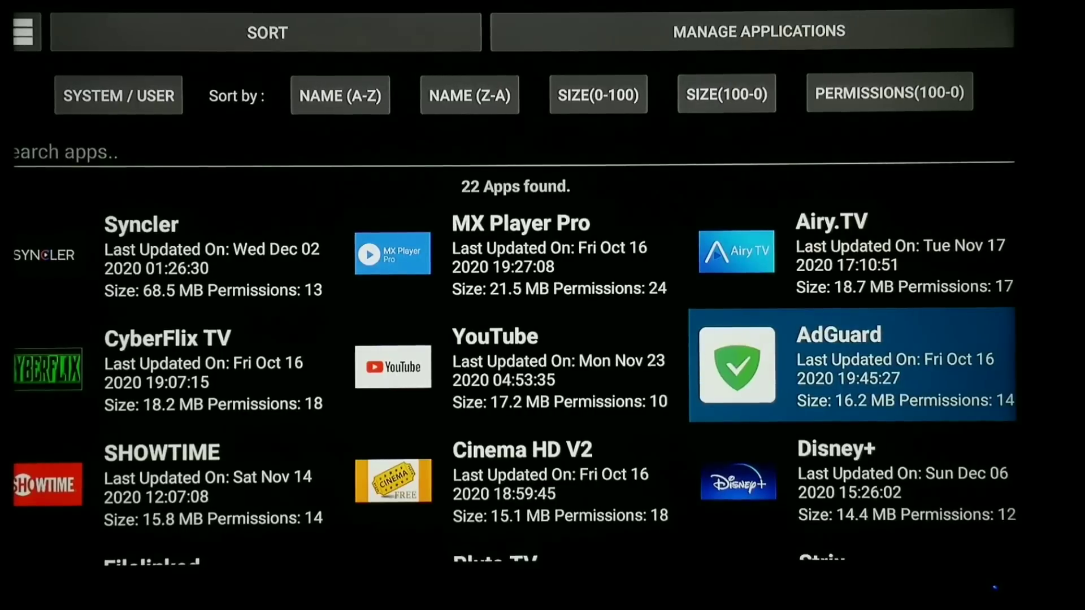
key("Up")
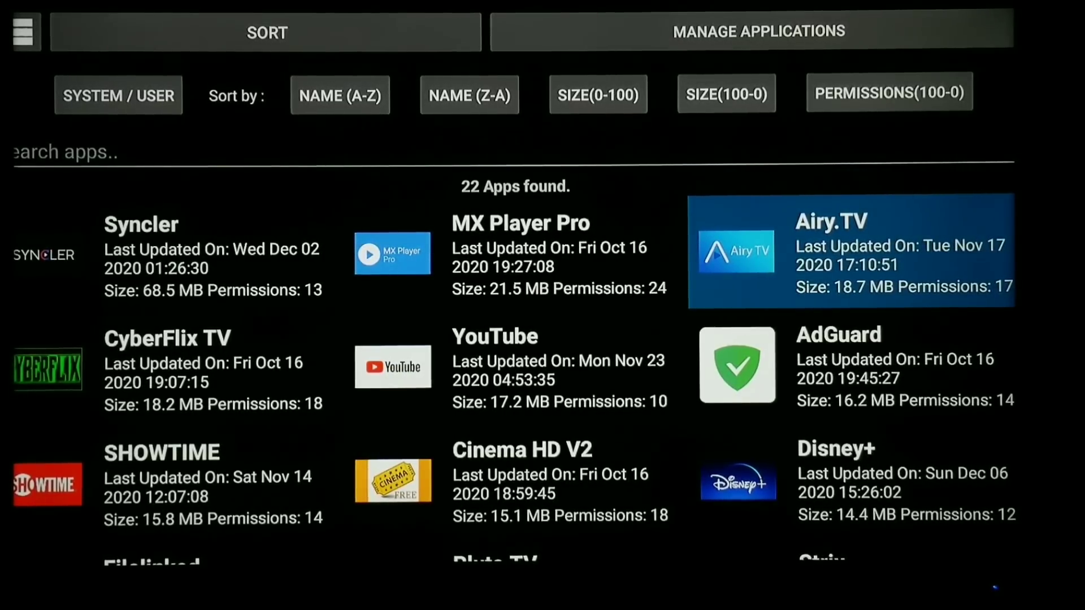
Open Airy.TV's details page and glance at its activities list
key("Return")
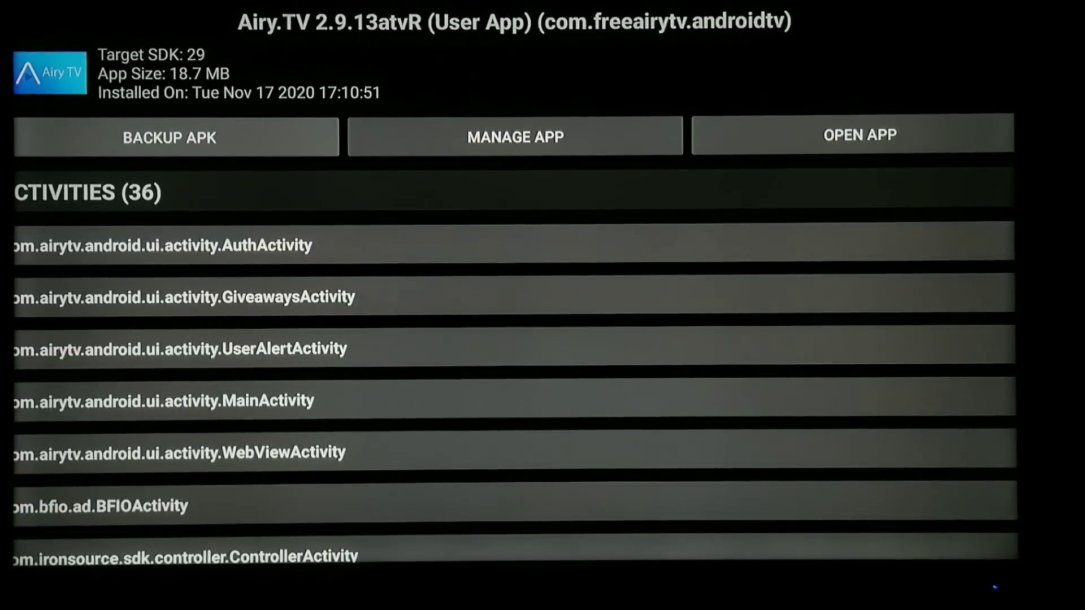
key("Down")
key("Up")
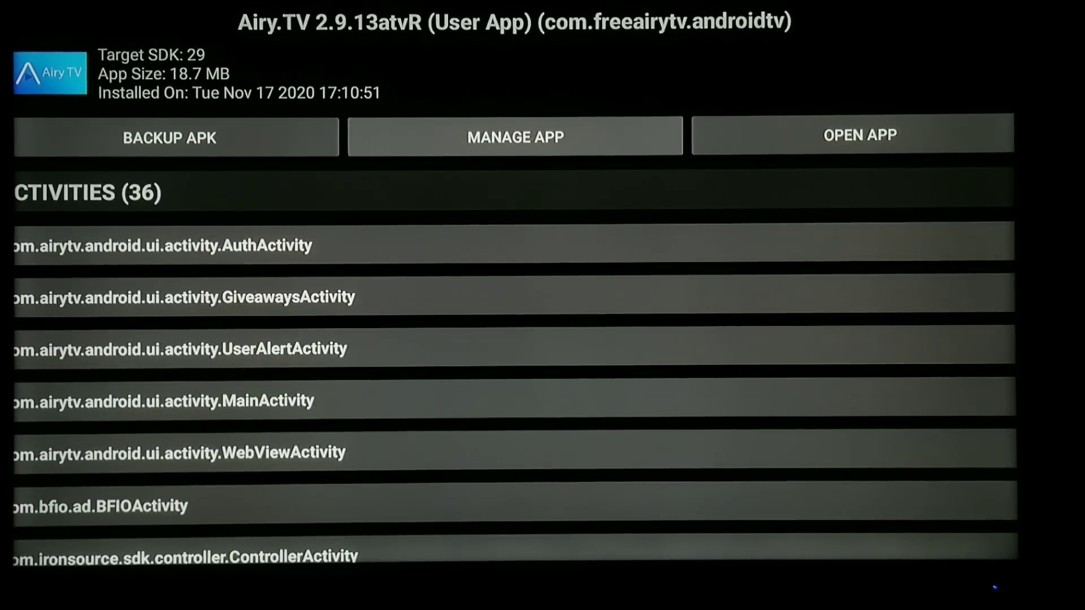
Uninstall Airy.TV through Manage App and confirm with OK
key("Return")
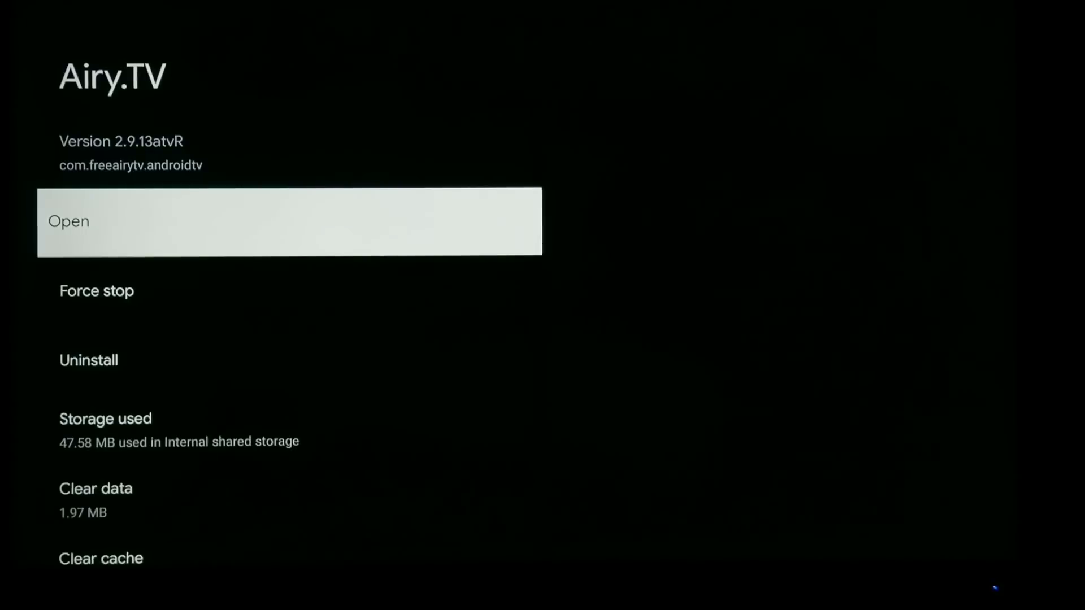
key("Down")
key("Down")
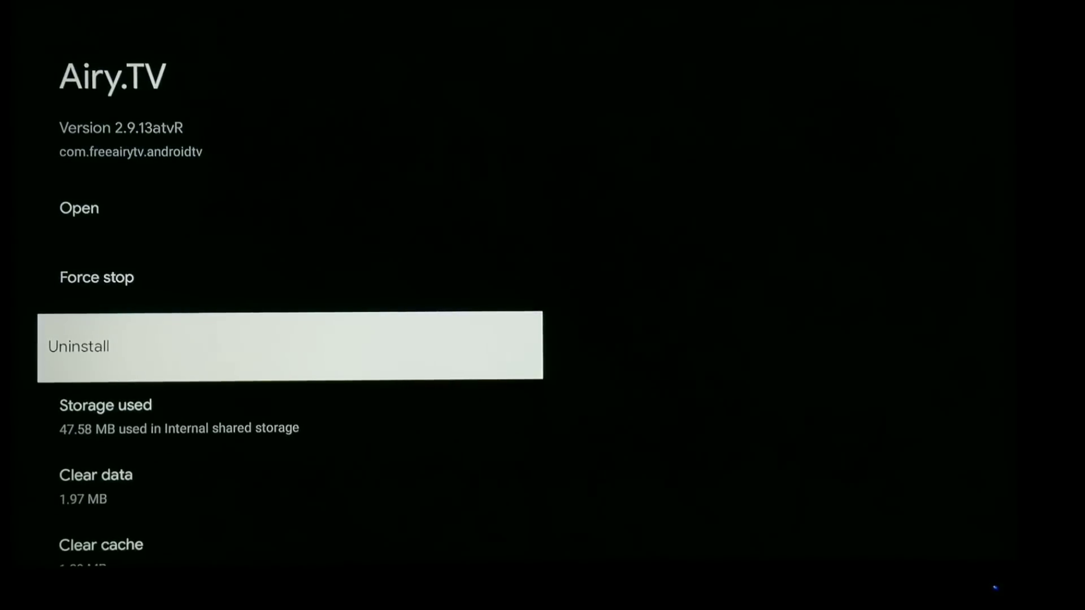
key("Return")
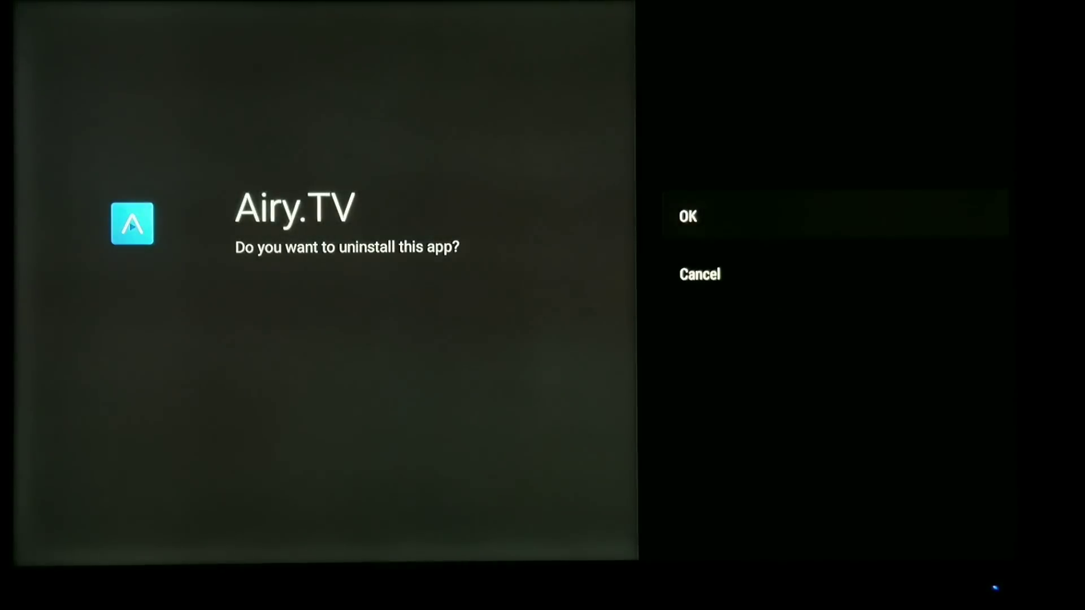
key("Return")
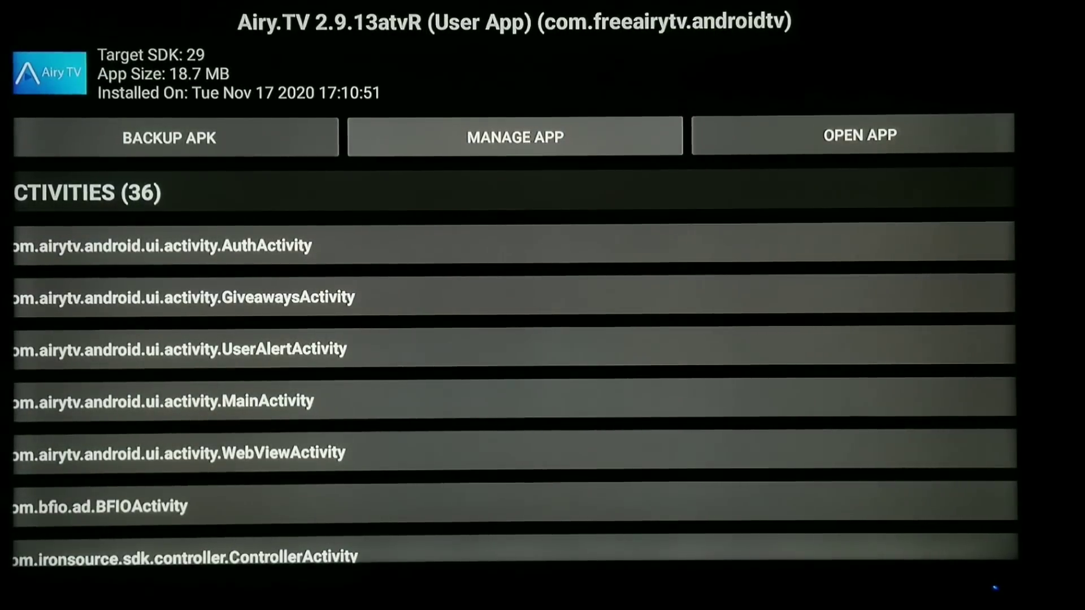
Leave Airy.TV's details, relaunch App Info Manager and browse the installed-apps row
key("Escape")
key("Escape")
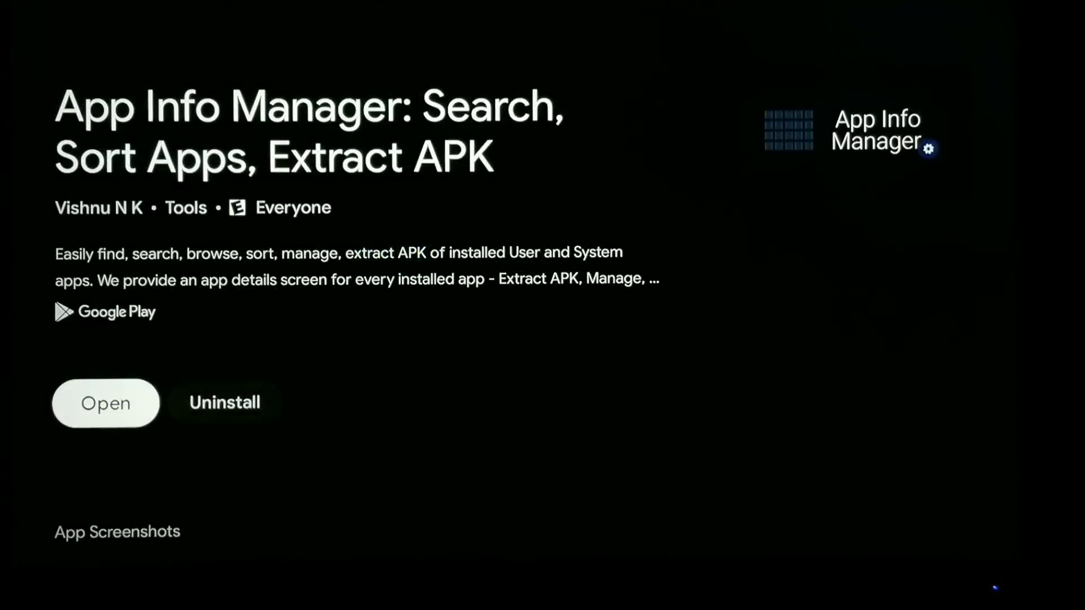
key("Return")
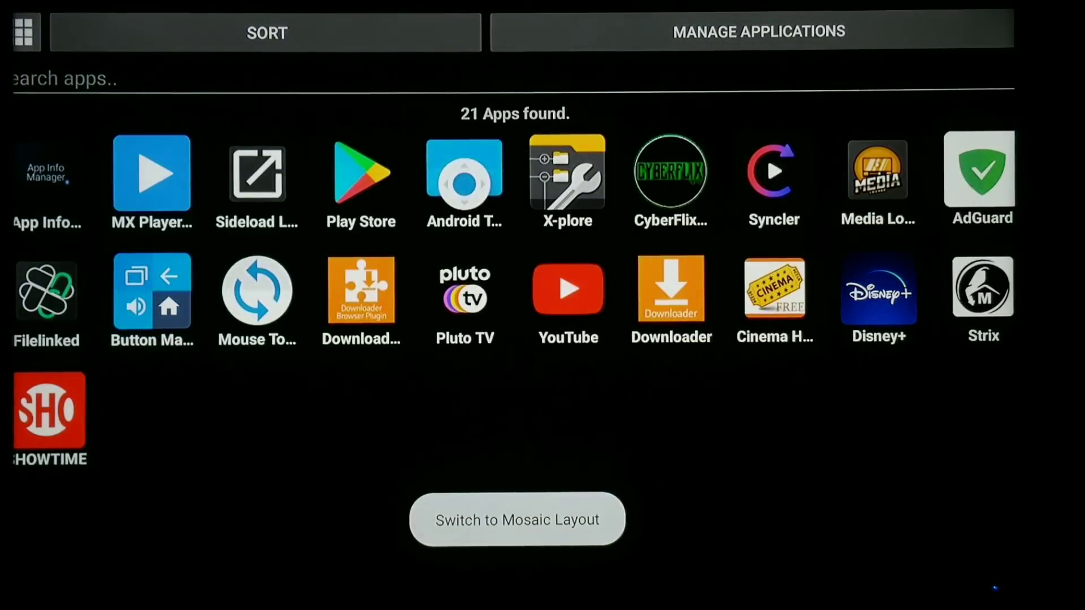
key("Down")
key("Down")
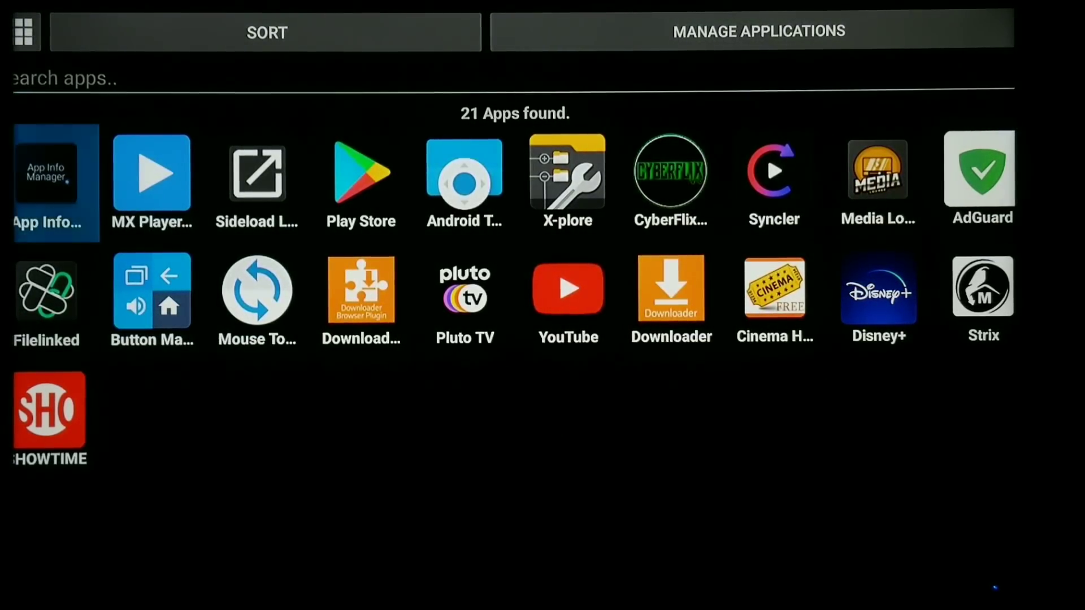
key("Right")
key("Right")
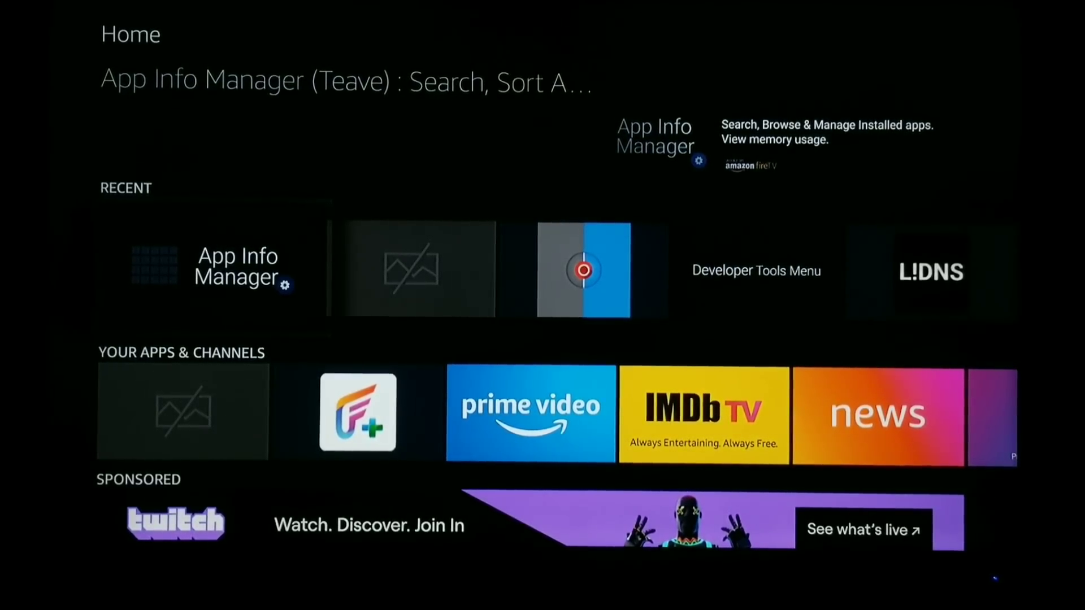
Launch App Info Manager and sort its apps by SIZE(100-0)
key("Return")
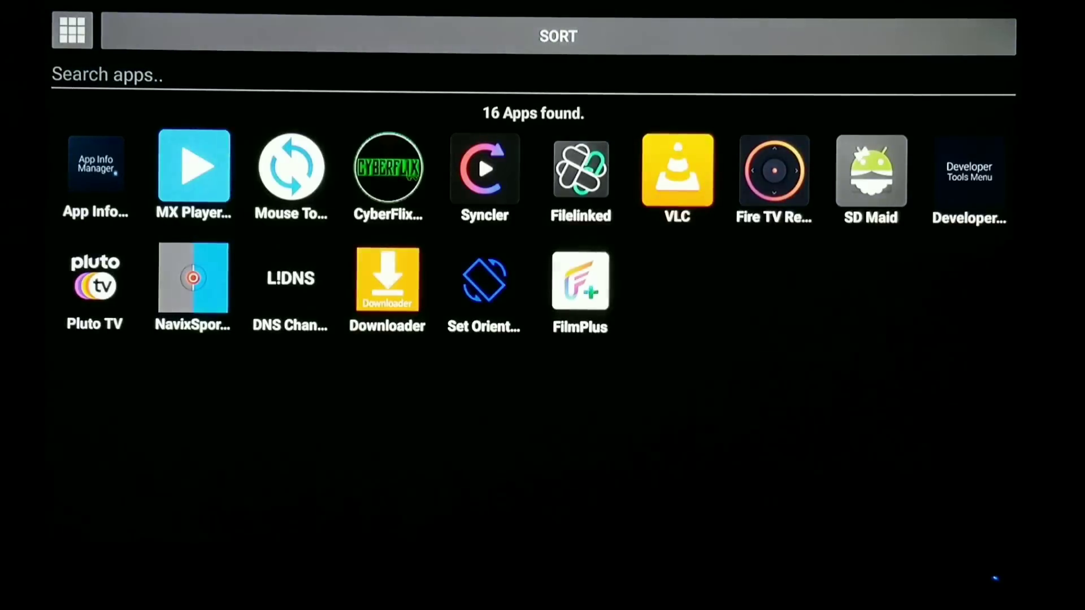
key("Up")
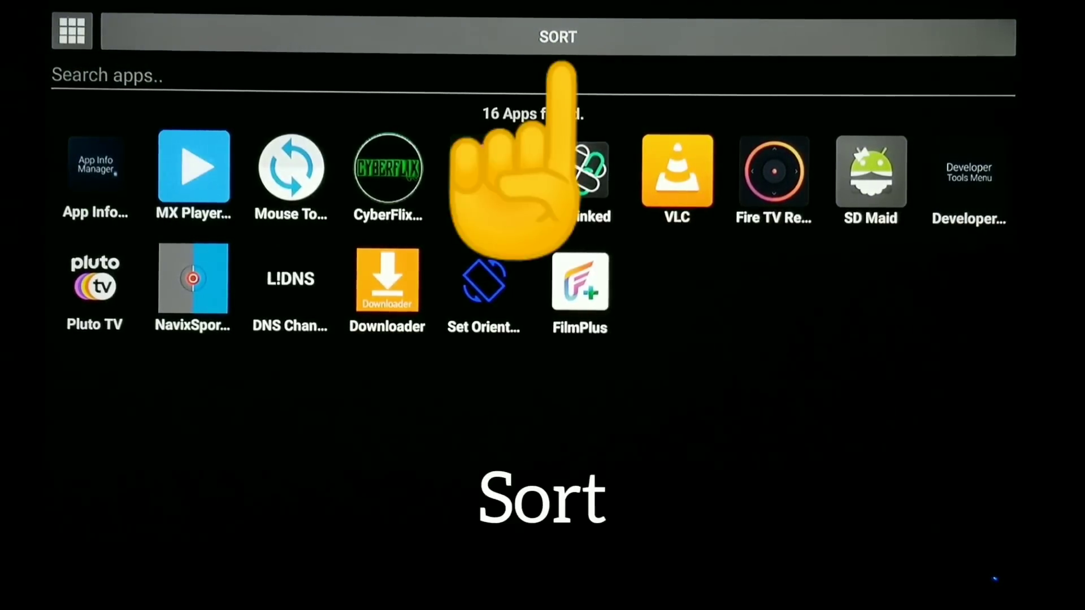
key("Return")
key("Down")
key("Right")
key("Right")
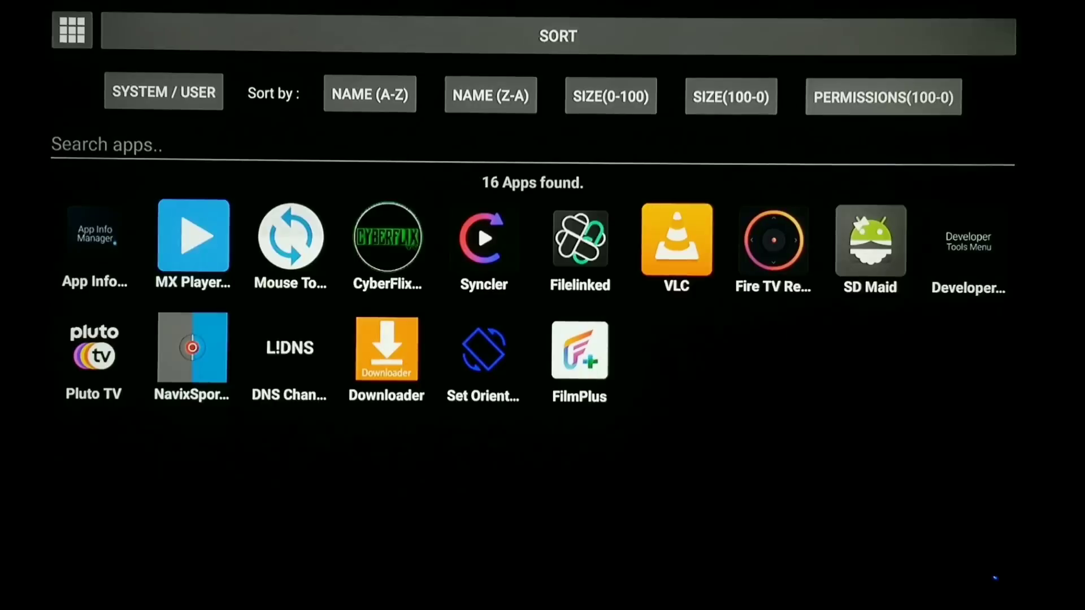
key("Return")
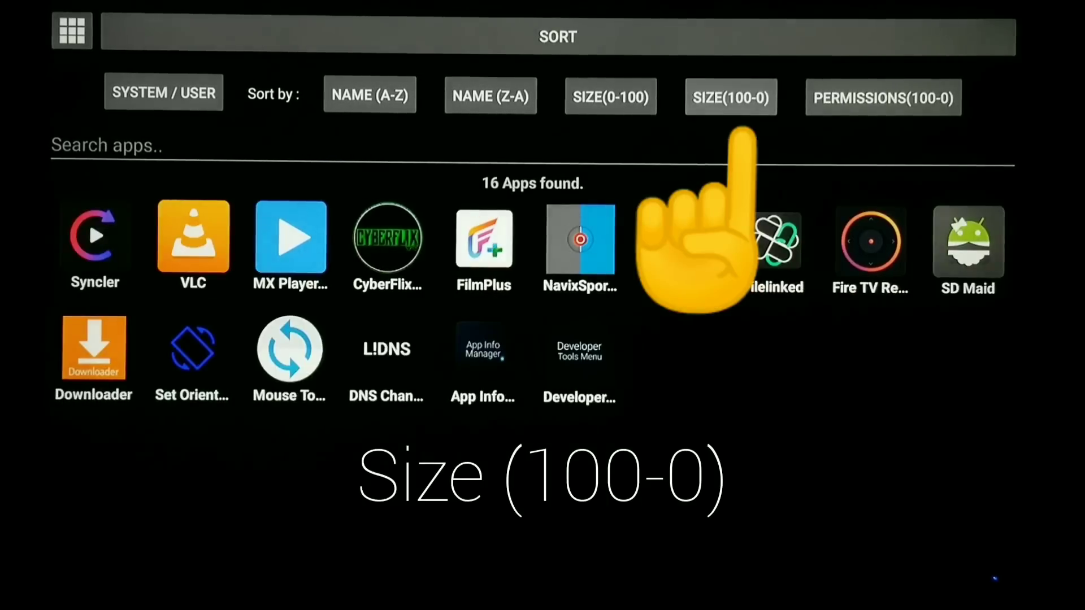
Open VLC's details page, showing its 29.2 MB size
key("Down")
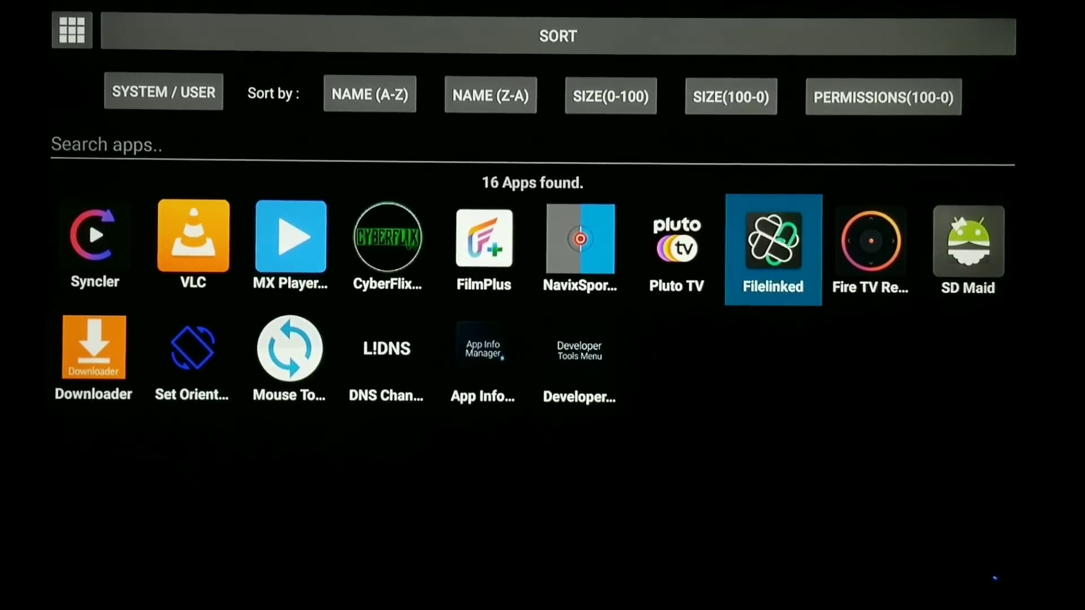
key("Left")
key("Left")
key("Left")
key("Left")
key("Left")
key("Left")
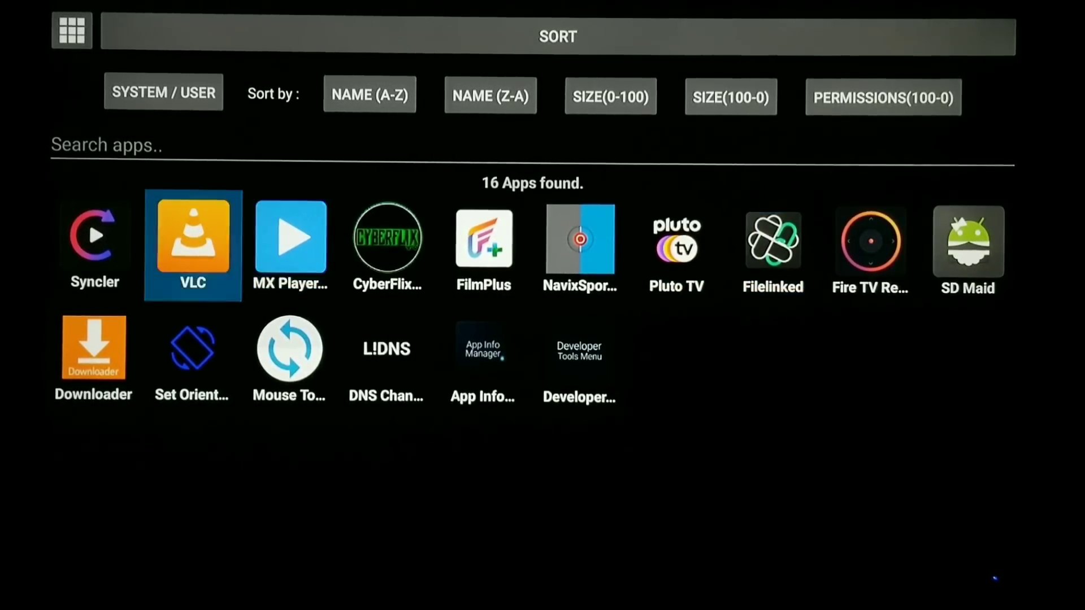
key("Return")
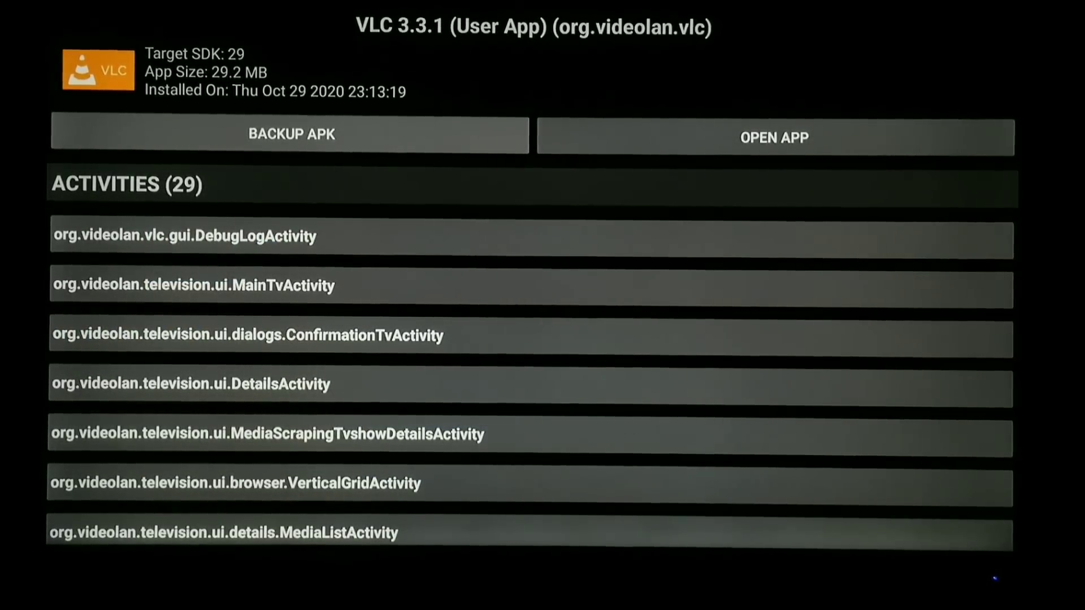
Review VLC's available actions, then return to the 16-app grid and browse its tiles
key("Right")
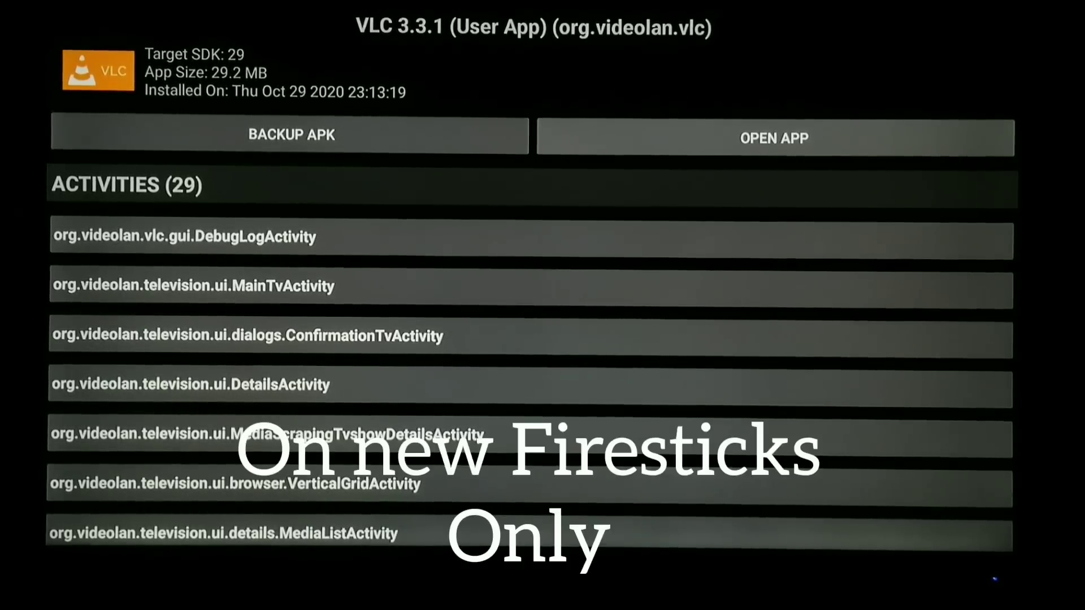
key("Escape")
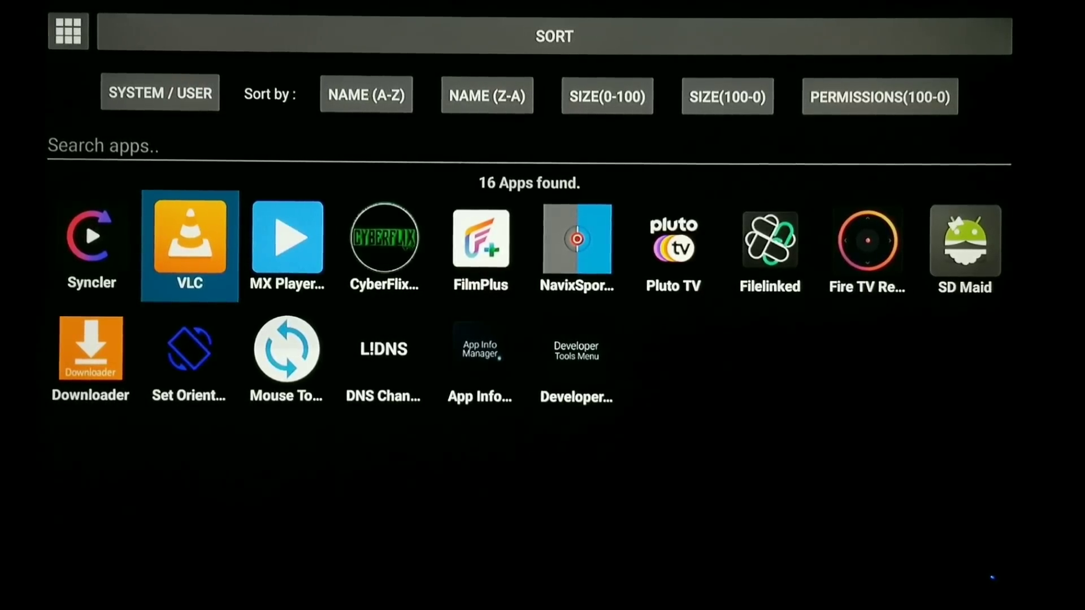
key("Left")
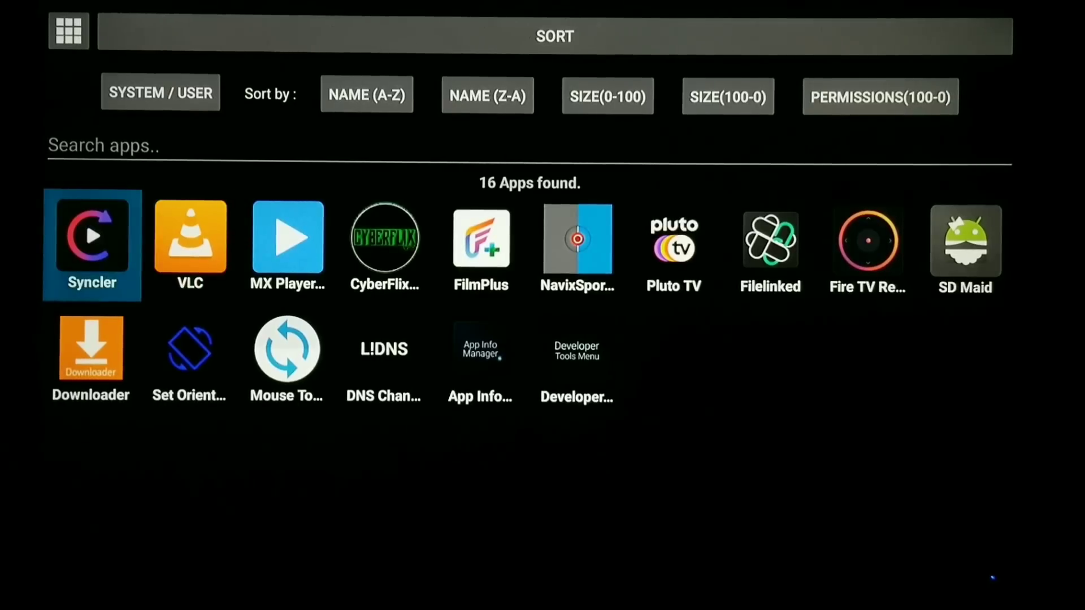
key("Right")
key("Left")
key("Up")
key("Up")
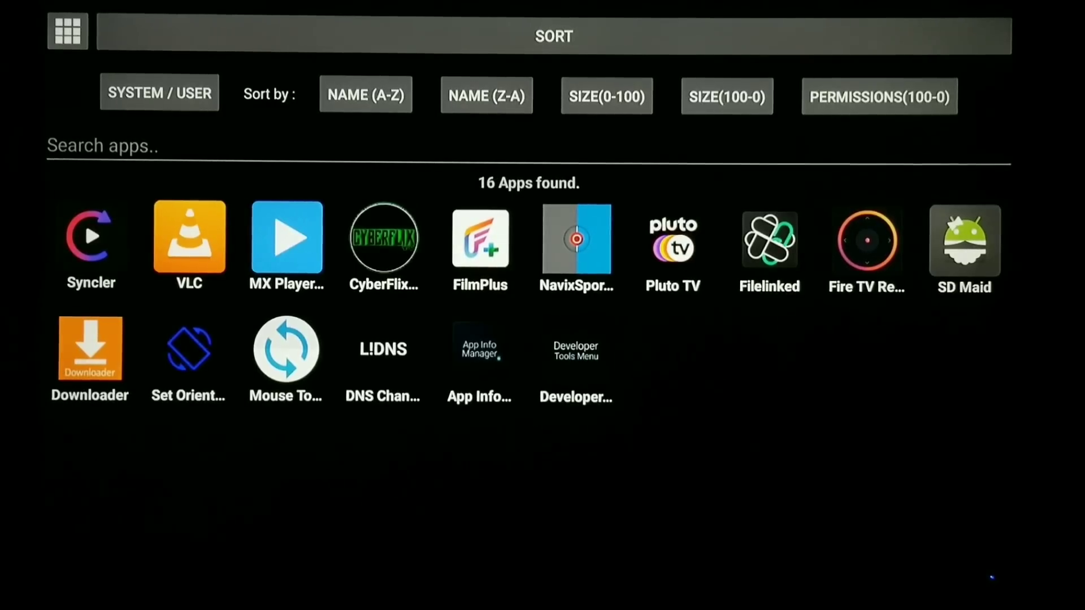
Exit to the home screen and open Settings > Applications > Manage Installed Applications
key("Escape")
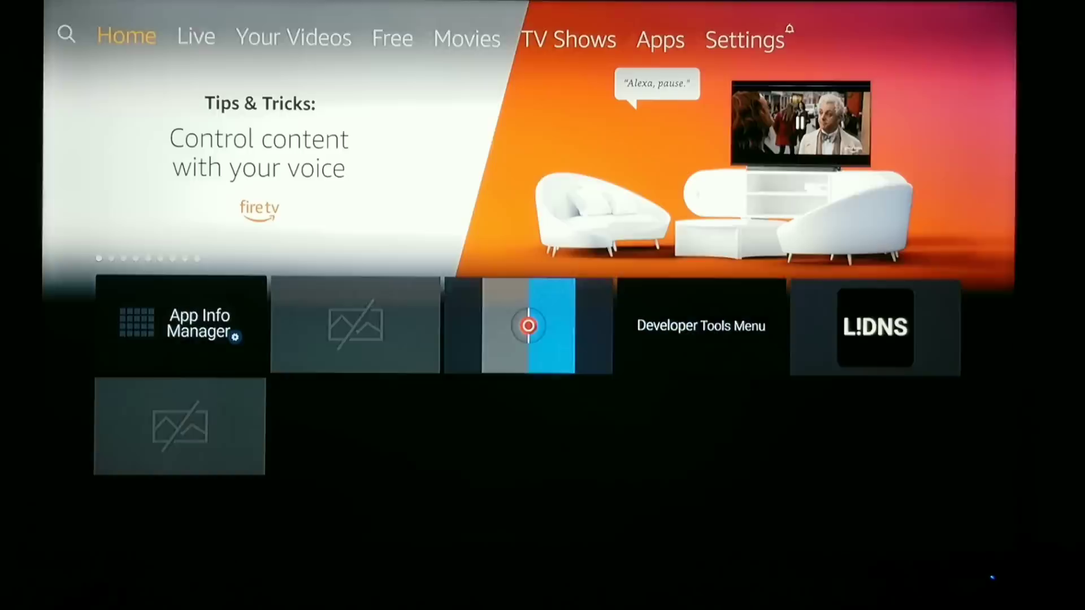
key("Right")
key("Right")
key("Right")
key("Right")
key("Right")
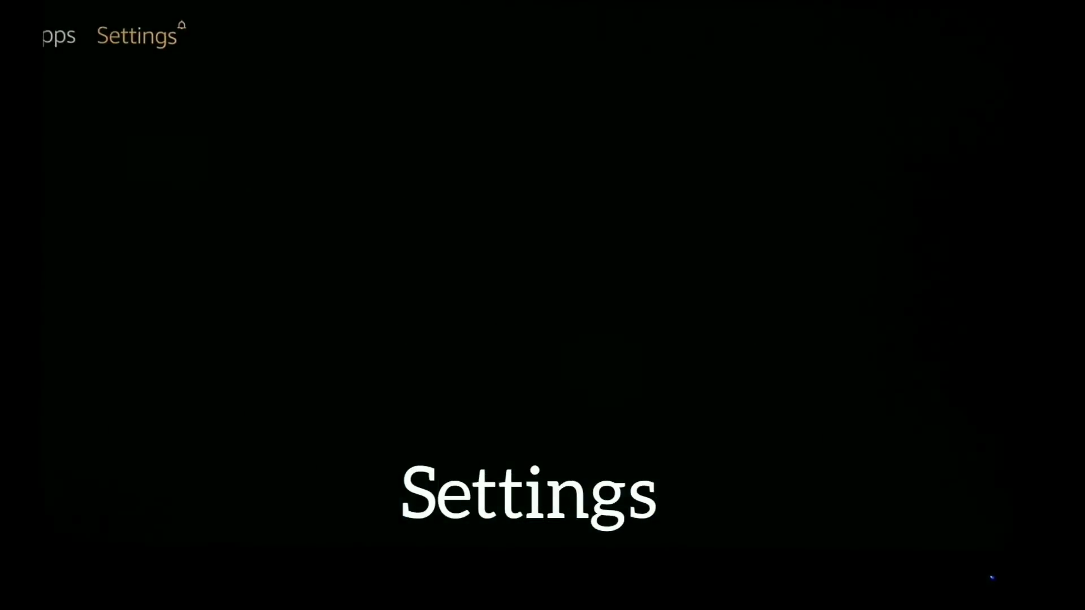
key("Down")
key("Right")
key("Right")
key("Right")
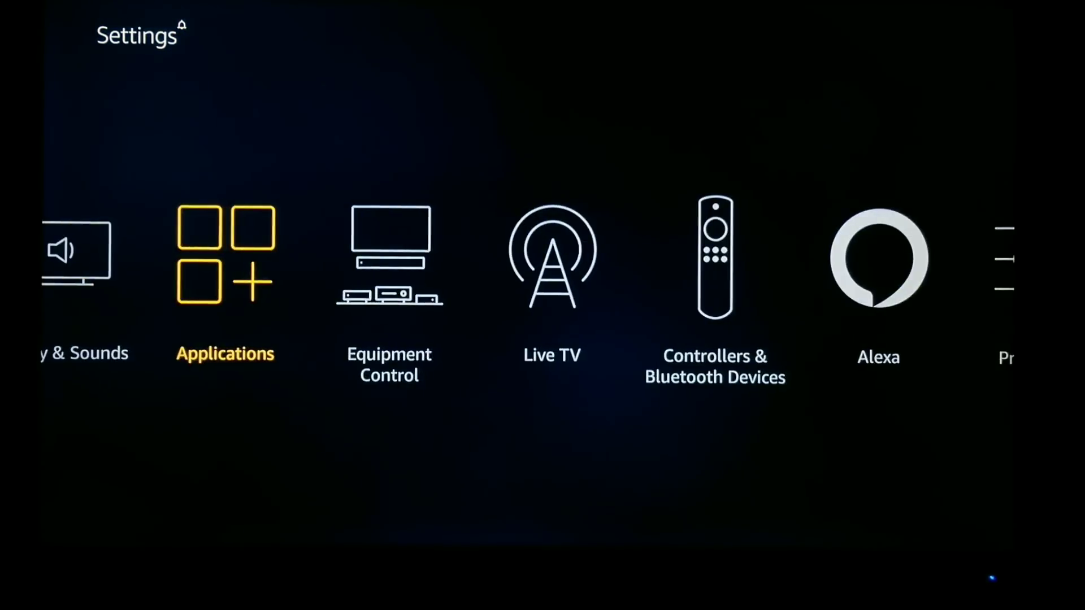
key("Return")
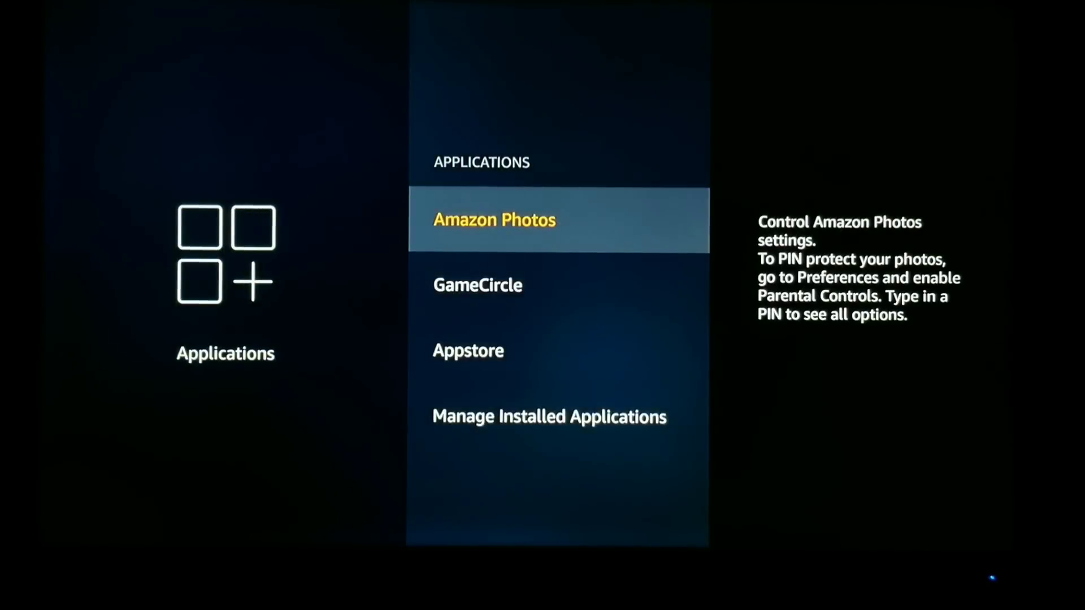
key("Down")
key("Down")
key("Down")
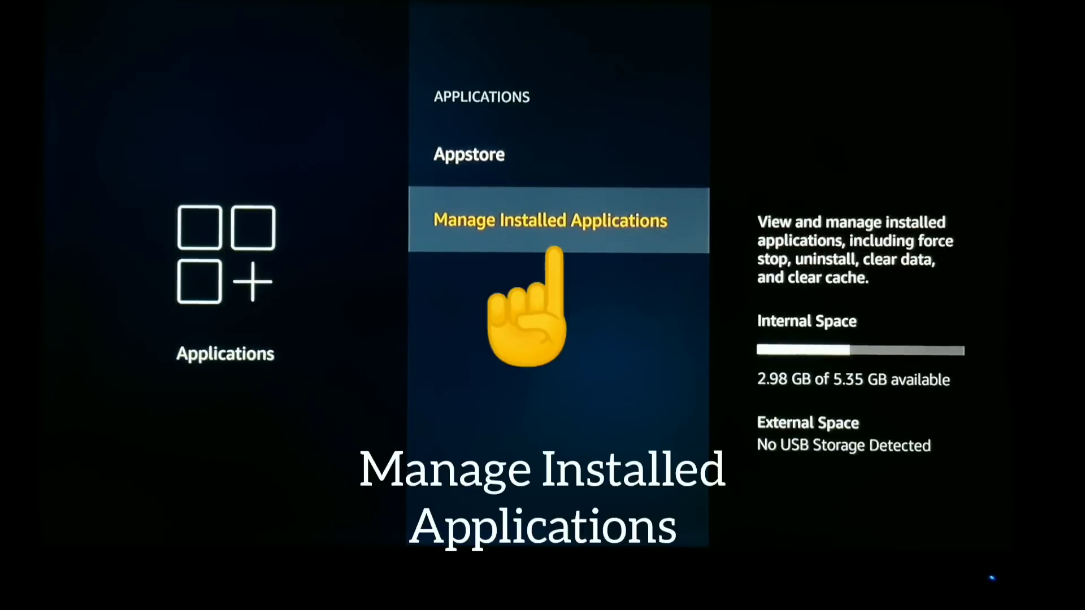
key("Return")
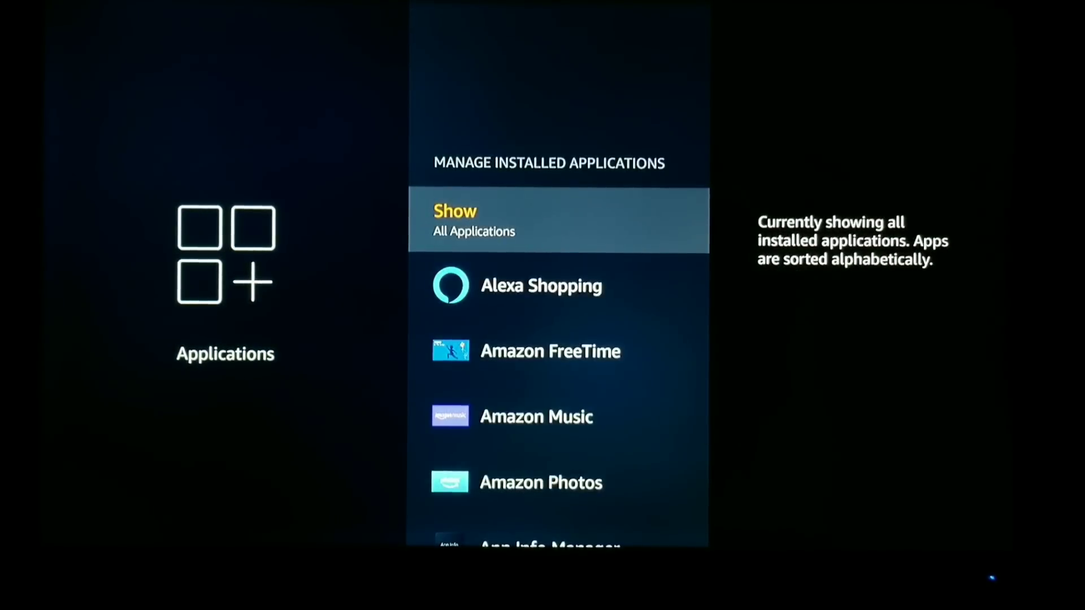
Scroll down to FilmPlus and open its page showing the 48.21 MB size
key("Down")
key("Down")
key("Down")
key("Down")
key("Down")
key("Down")
key("Down")
key("Down")
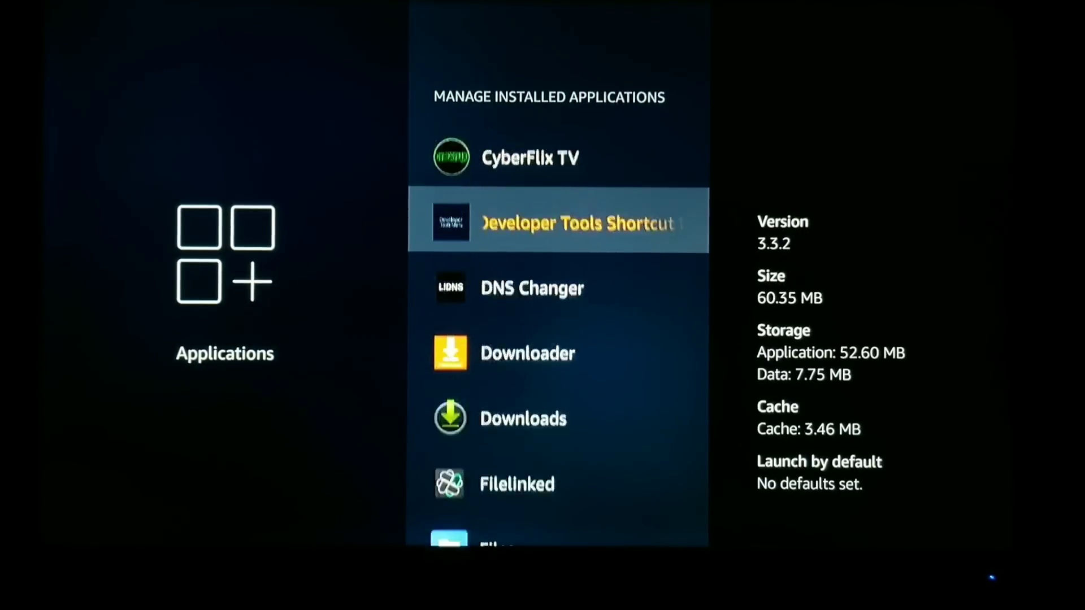
key("Down")
key("Down")
key("Down")
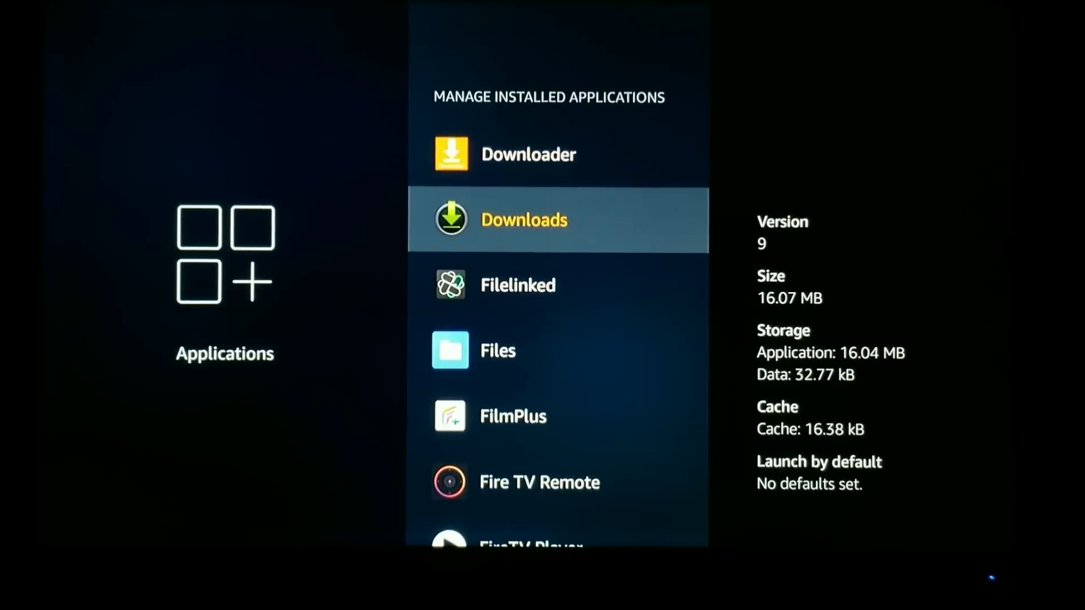
key("Down")
key("Down")
key("Down")
key("Return")
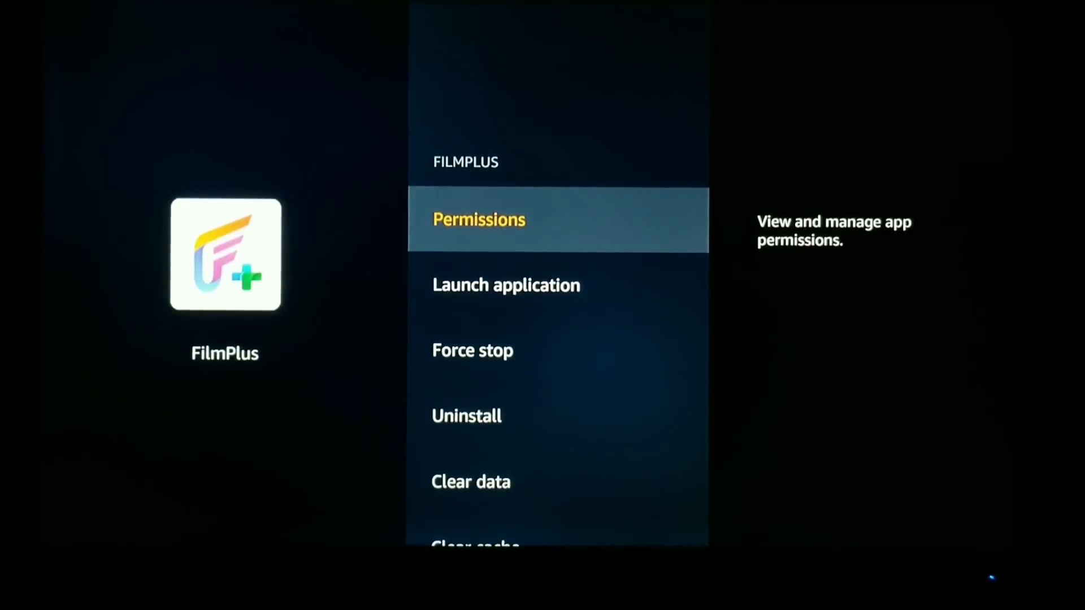
key("Down")
key("Down")
key("Down")
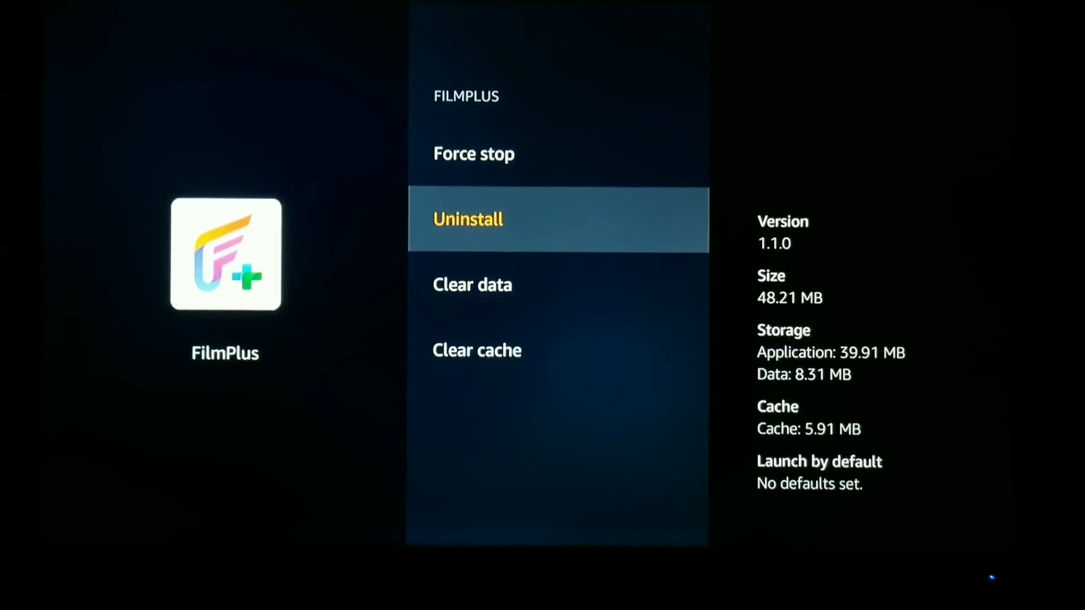